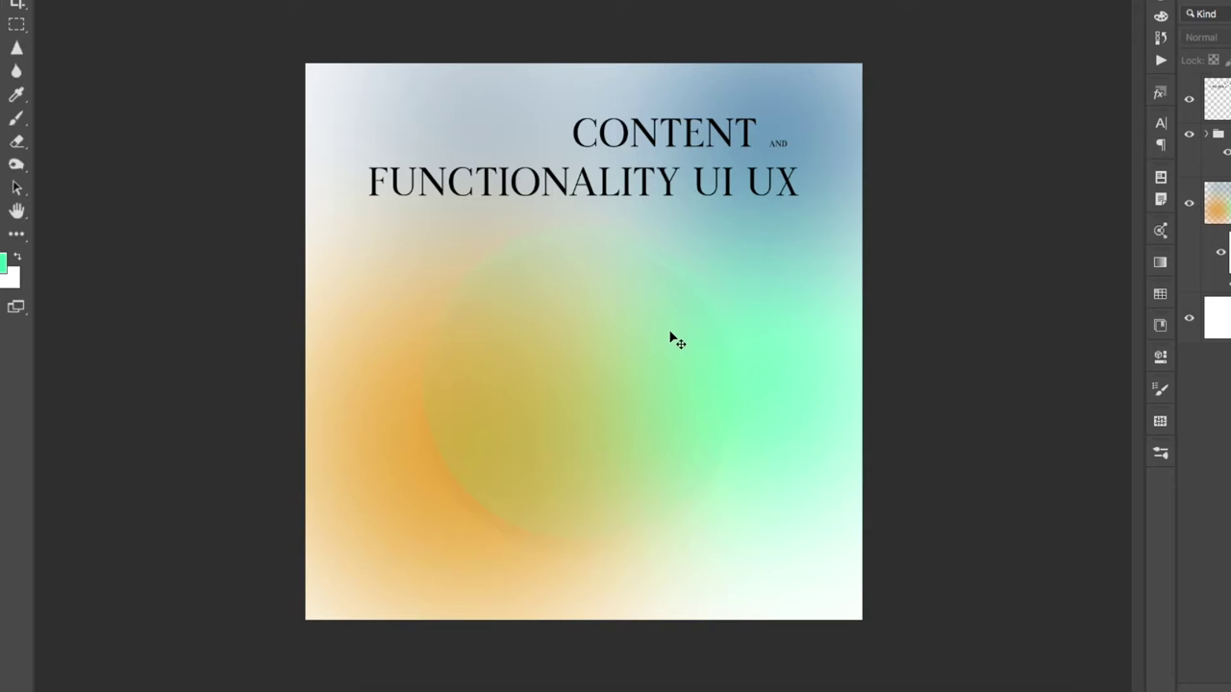
Drag the blurred orange gradient blob slightly left and down on the poster
{"action": "left_click", "coordinate": [637, 343]}
{"action": "mouse_move", "coordinate": [638, 347]}
{"action": "left_mouse_down"}
{"action": "mouse_move", "coordinate": [656, 352]}
{"action": "mouse_move", "coordinate": [590, 336]}
{"action": "mouse_move", "coordinate": [579, 374]}
{"action": "mouse_move", "coordinate": [684, 371]}
{"action": "mouse_move", "coordinate": [563, 339]}
{"action": "mouse_move", "coordinate": [597, 369]}
{"action": "mouse_move", "coordinate": [562, 354]}
{"action": "mouse_move", "coordinate": [564, 390]}
{"action": "left_mouse_up"}
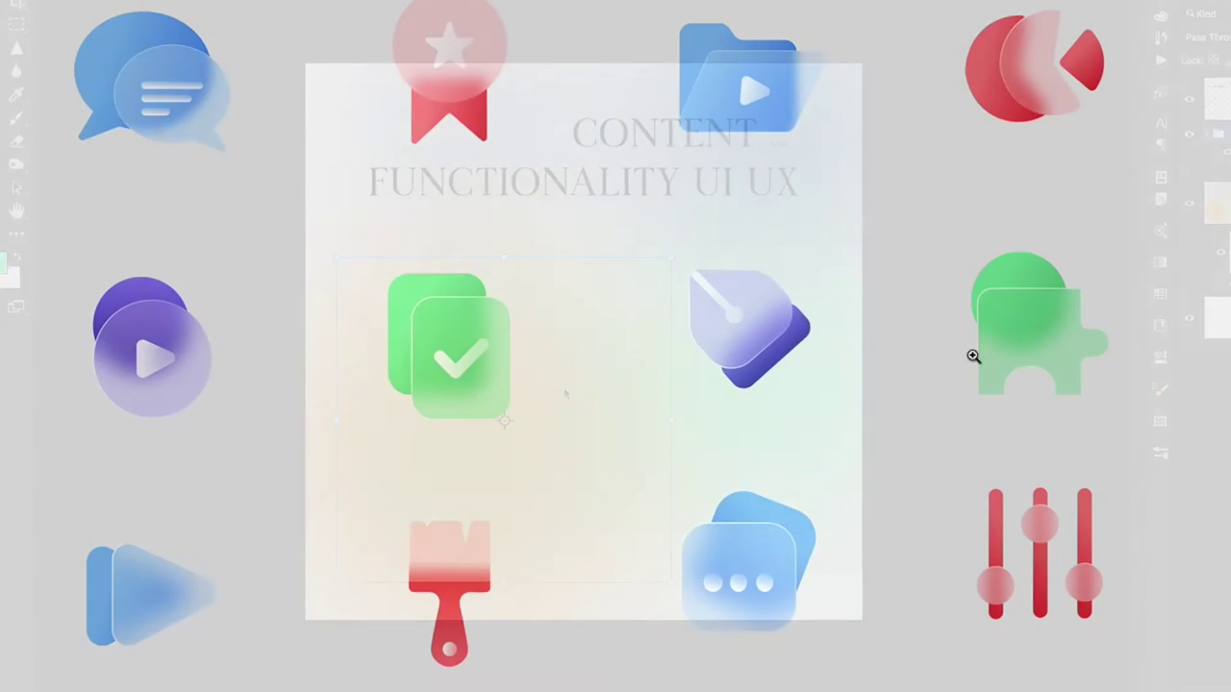
{"action": "scroll", "coordinate": [950, 381], "scroll_direction": "down", "scroll_amount": 3}
{"action": "scroll", "coordinate": [950, 382], "scroll_direction": "down", "scroll_amount": 1}
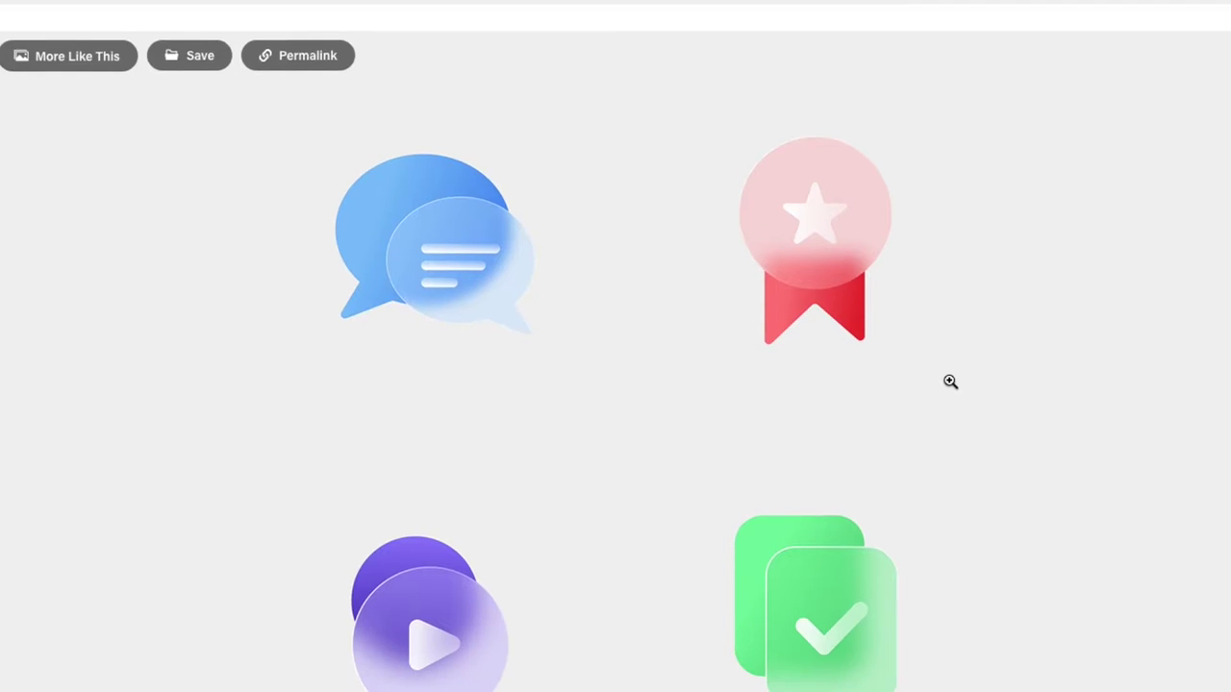
{"action": "scroll", "coordinate": [950, 381], "scroll_direction": "down", "scroll_amount": 1}
{"action": "scroll", "coordinate": [950, 381], "scroll_direction": "down", "scroll_amount": 3}
{"action": "scroll", "coordinate": [950, 382], "scroll_direction": "down", "scroll_amount": 2}
{"action": "scroll", "coordinate": [950, 382], "scroll_direction": "down", "scroll_amount": 1}
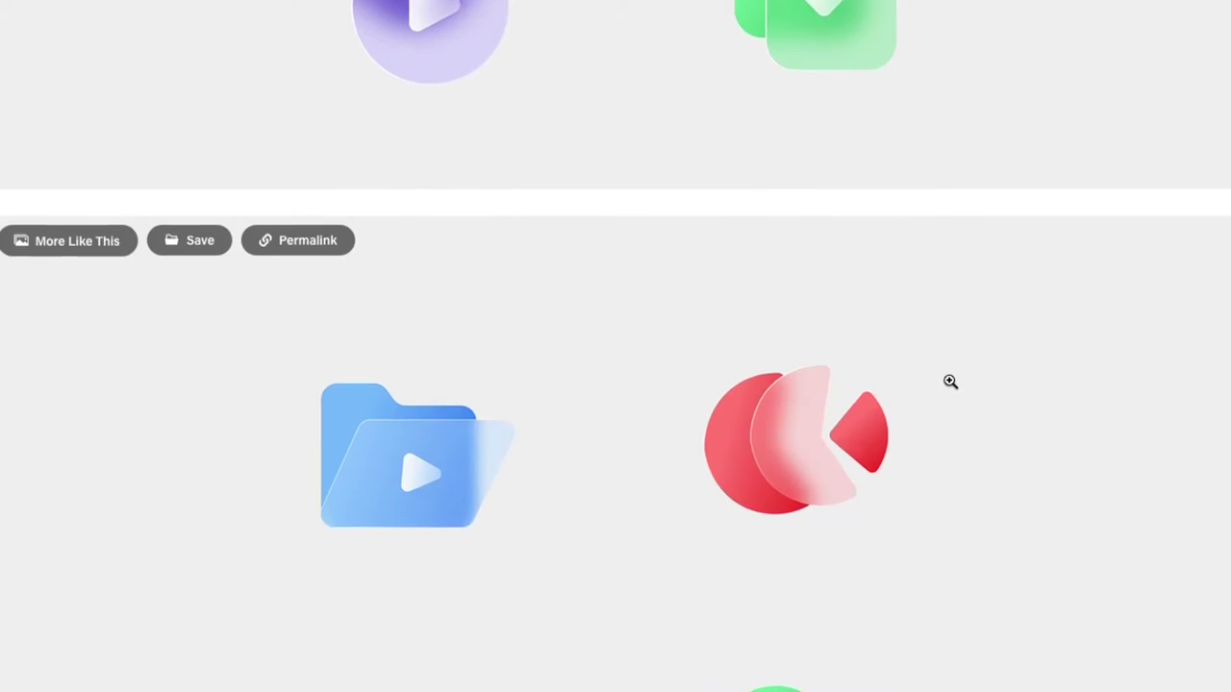
{"action": "scroll", "coordinate": [950, 381], "scroll_direction": "down", "scroll_amount": 1}
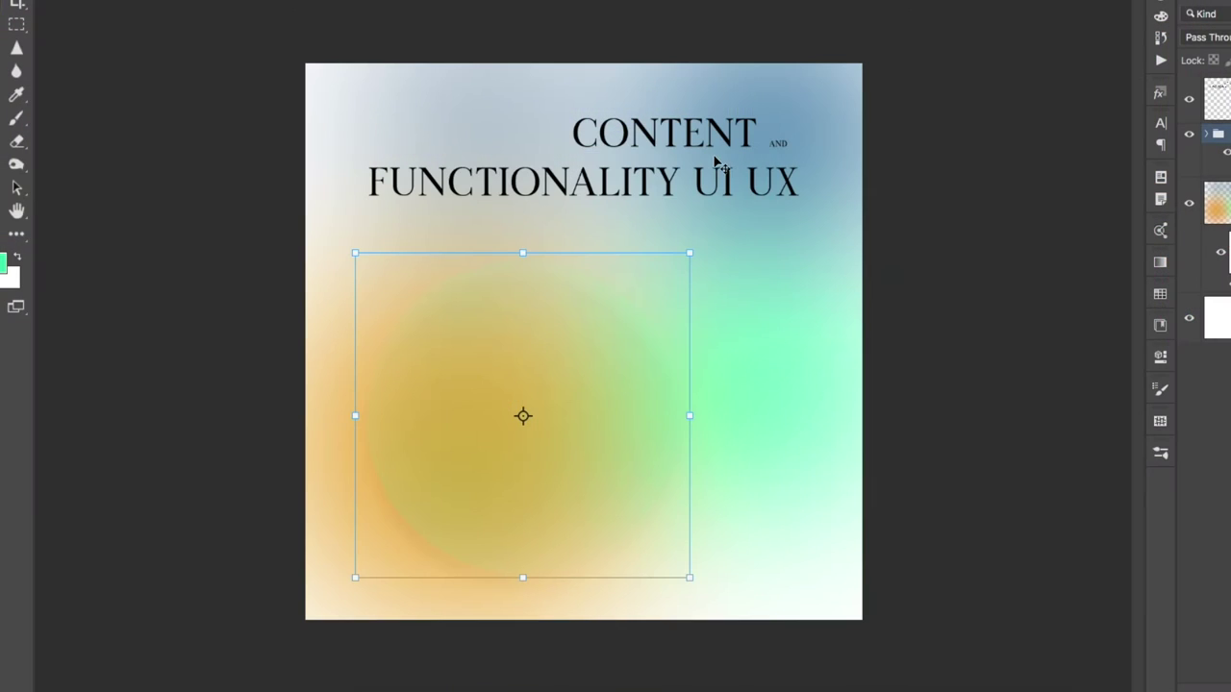
{"action": "left_click", "coordinate": [716, 154]}
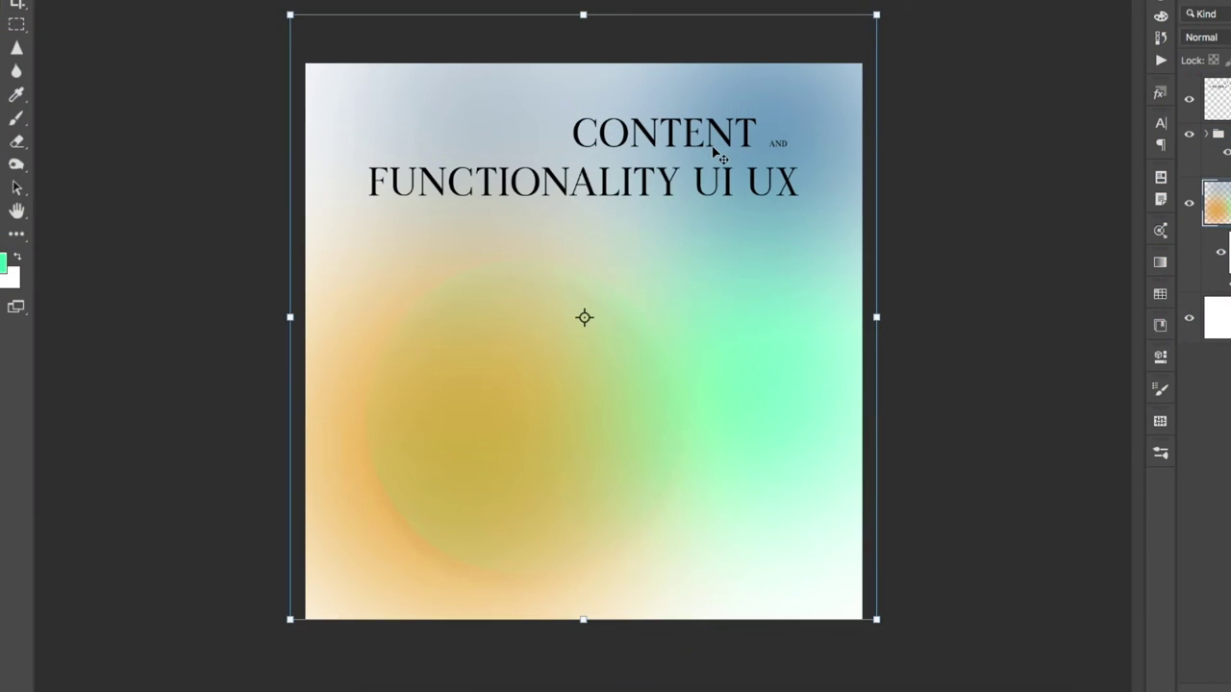
Toggle the title text layer's visibility off and back on
{"action": "left_click", "coordinate": [1213, 100]}
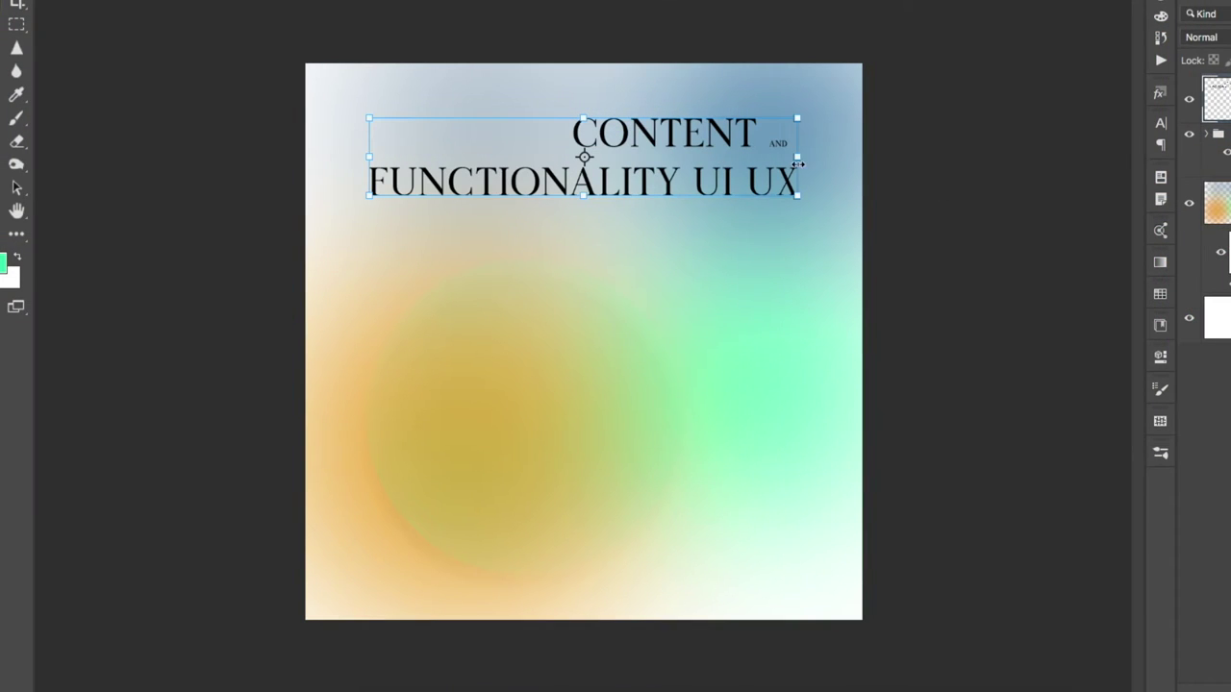
{"action": "left_click", "coordinate": [1190, 100]}
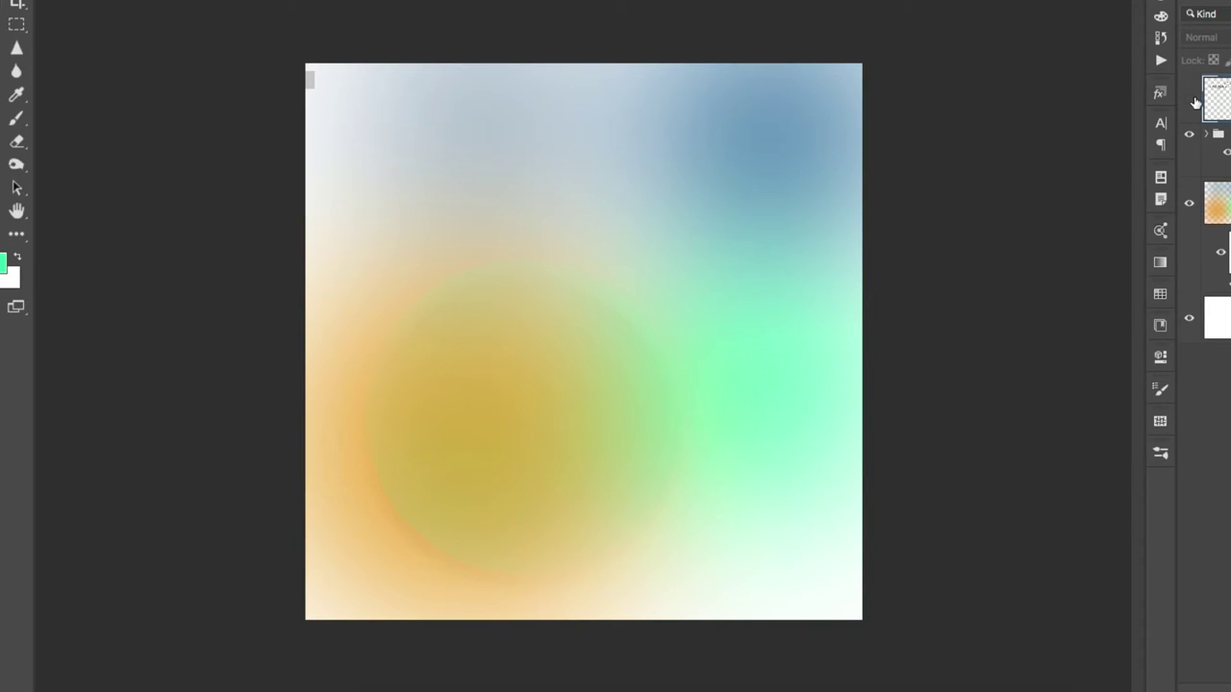
{"action": "left_click", "coordinate": [1190, 100]}
{"action": "left_click", "coordinate": [1006, 197]}
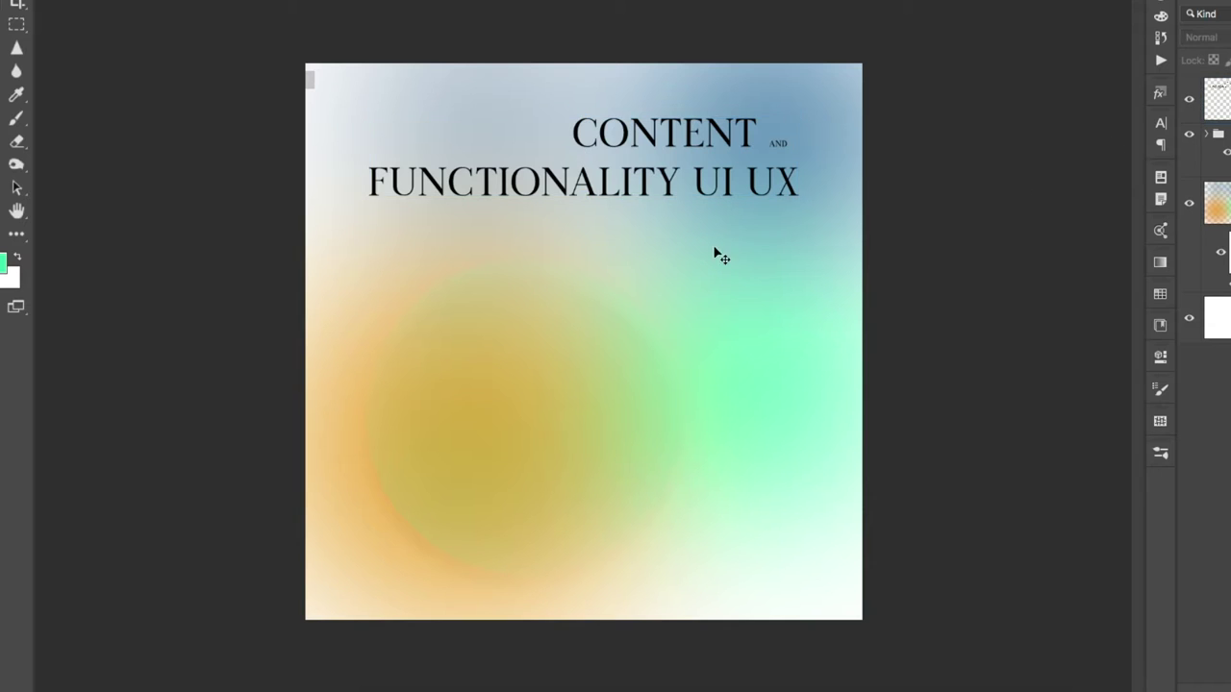
Hide Layer 1, the cricul blob group and the title text, leaving a white canvas
{"action": "left_click", "coordinate": [411, 500]}
{"action": "left_click", "coordinate": [574, 385]}
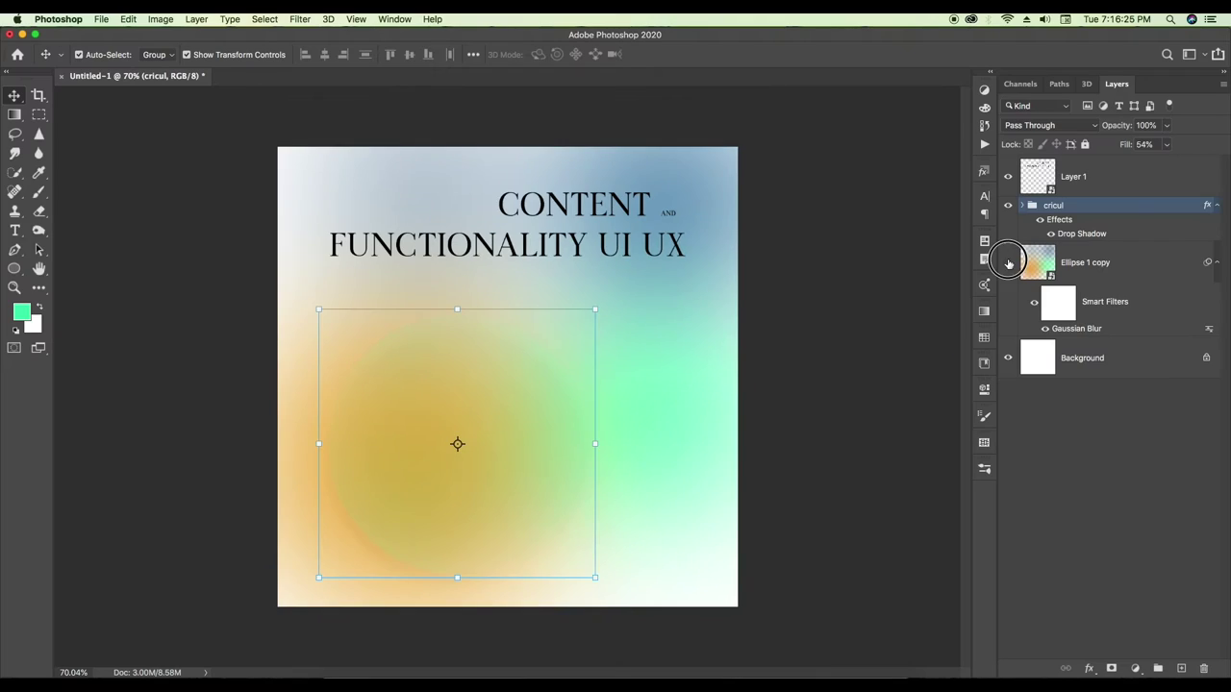
{"action": "left_click", "coordinate": [1007, 205]}
{"action": "left_click", "coordinate": [1008, 176]}
{"action": "left_click", "coordinate": [796, 398]}
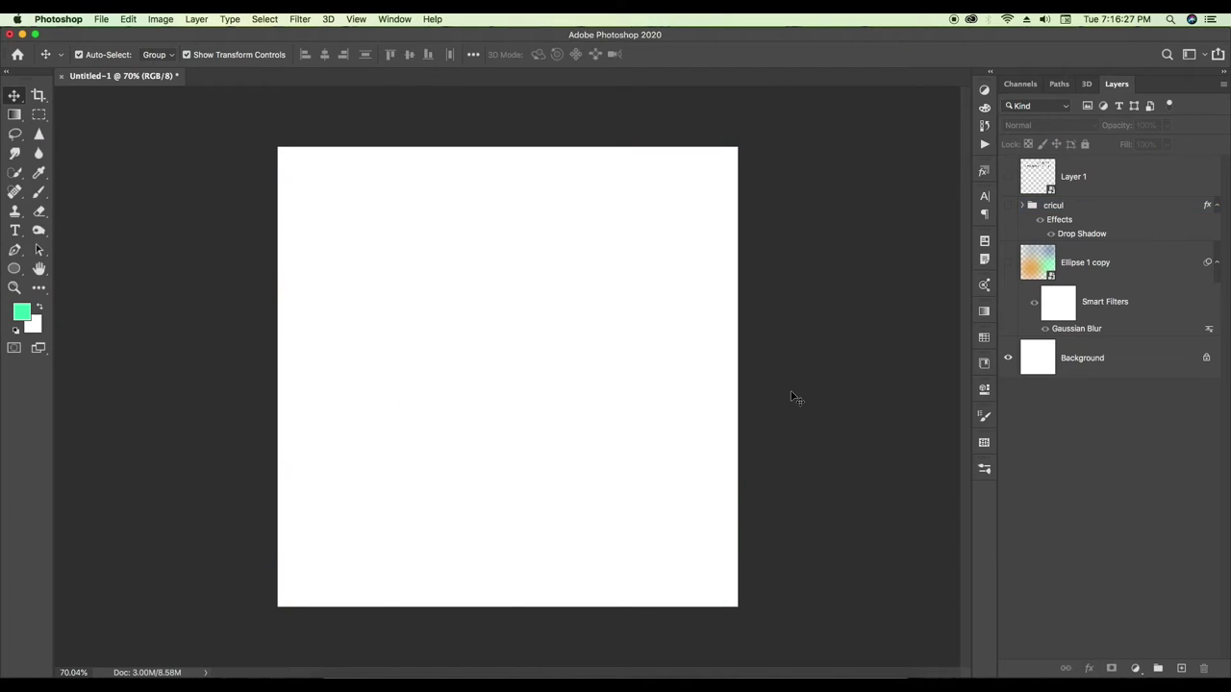
Make a new document named 'ux design', 1200 px wide and high at 300 ppi
{"action": "key", "text": "super+n"}
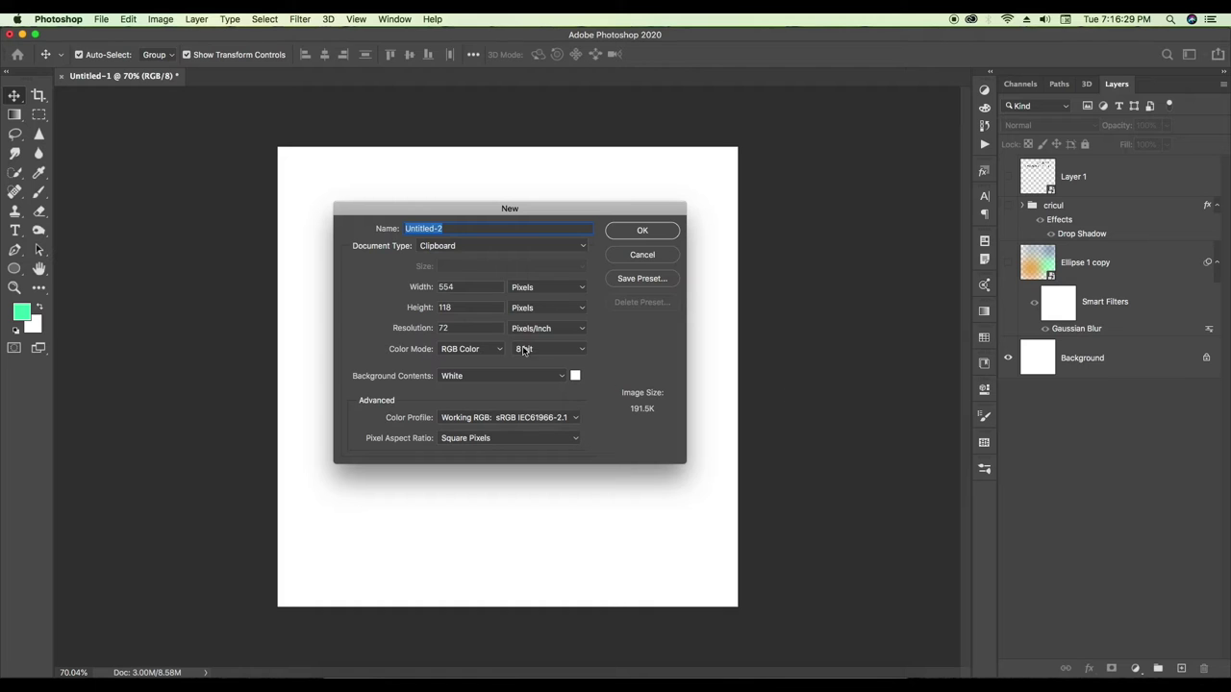
{"action": "double_click", "coordinate": [445, 286]}
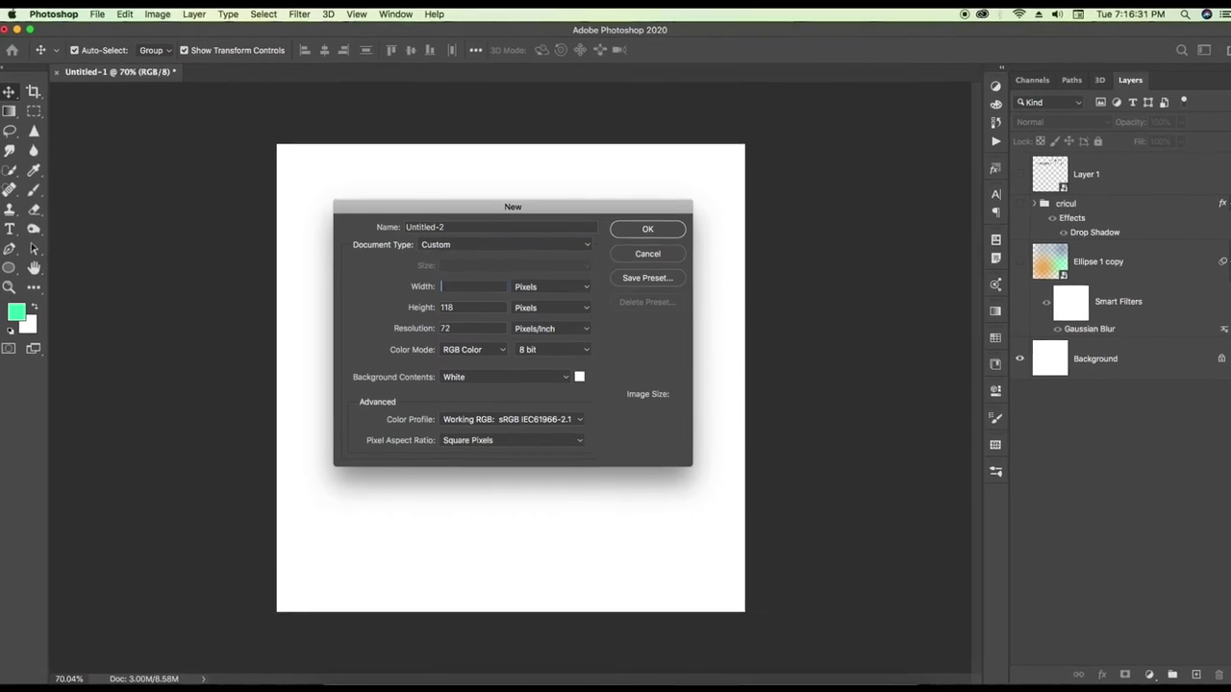
{"action": "type", "text": "1200"}
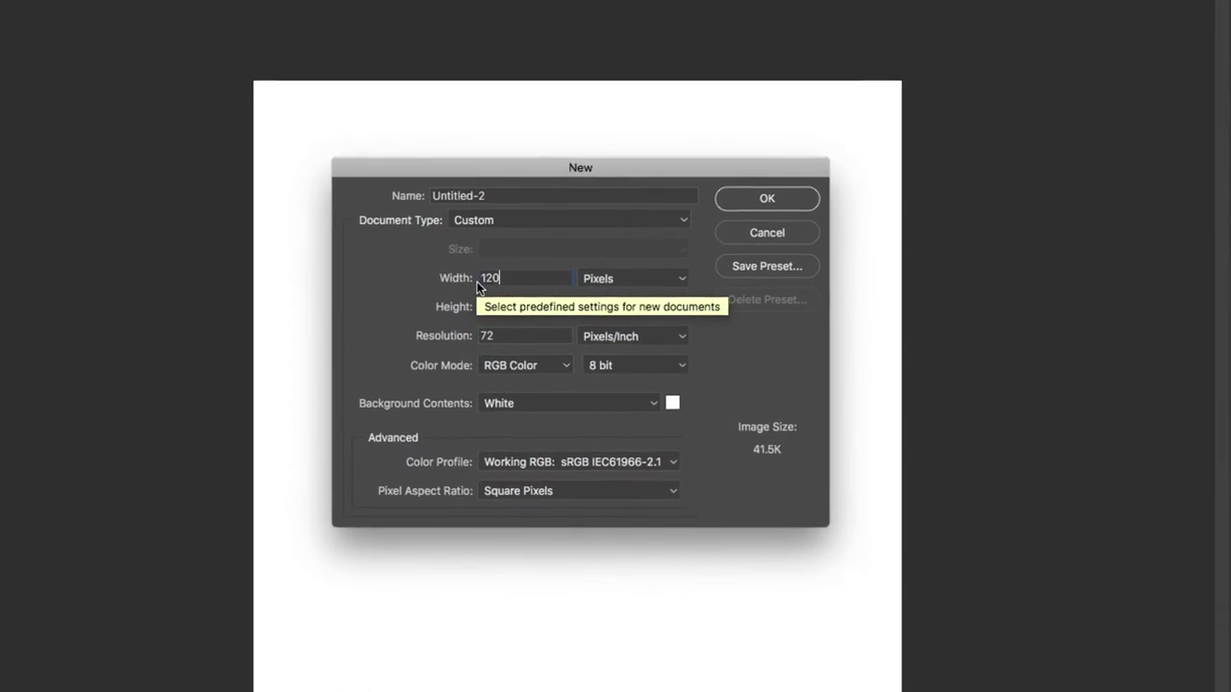
{"action": "double_click", "coordinate": [509, 306]}
{"action": "type", "text": "1200"}
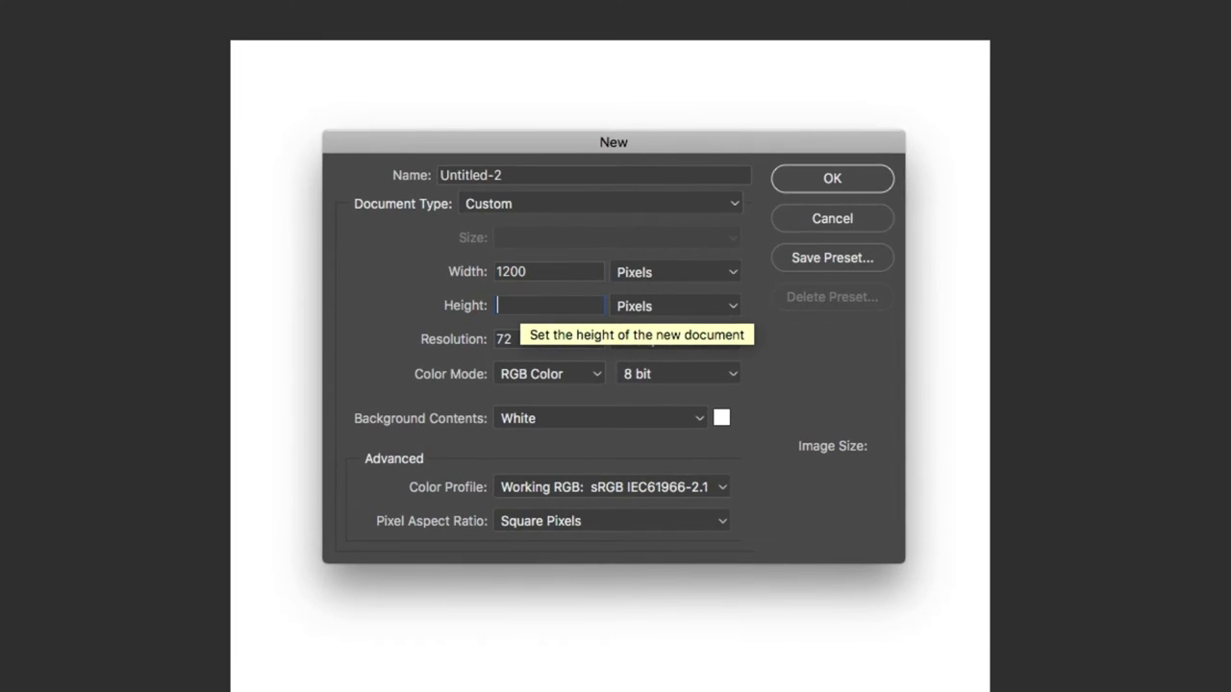
{"action": "left_click", "coordinate": [514, 177]}
{"action": "key", "text": "BackSpace"}
{"action": "type", "text": "x des"}
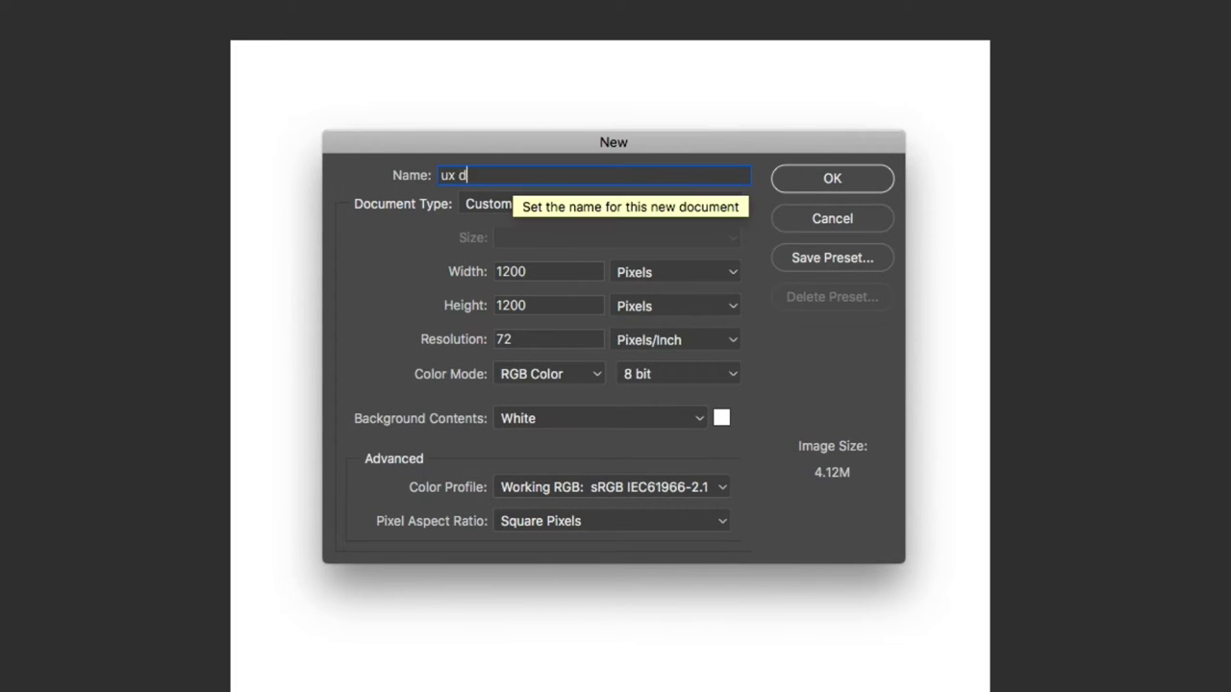
{"action": "type", "text": "ign"}
{"action": "double_click", "coordinate": [502, 340]}
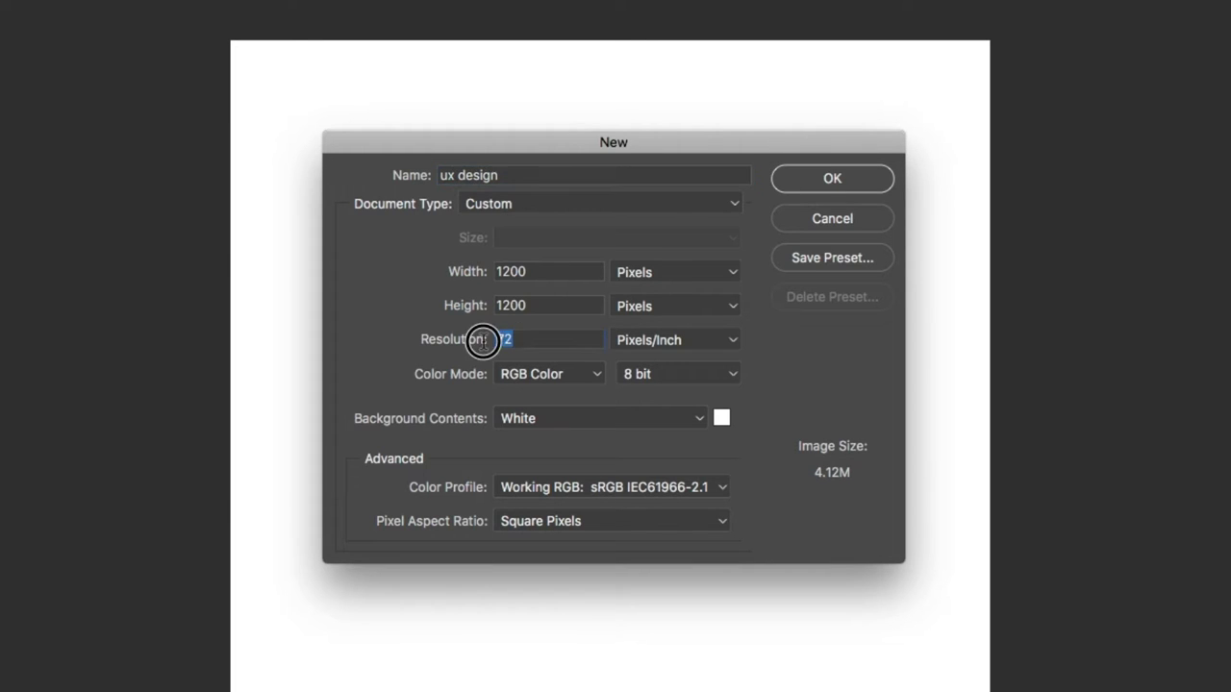
{"action": "key", "text": "BackSpace"}
{"action": "type", "text": "300"}
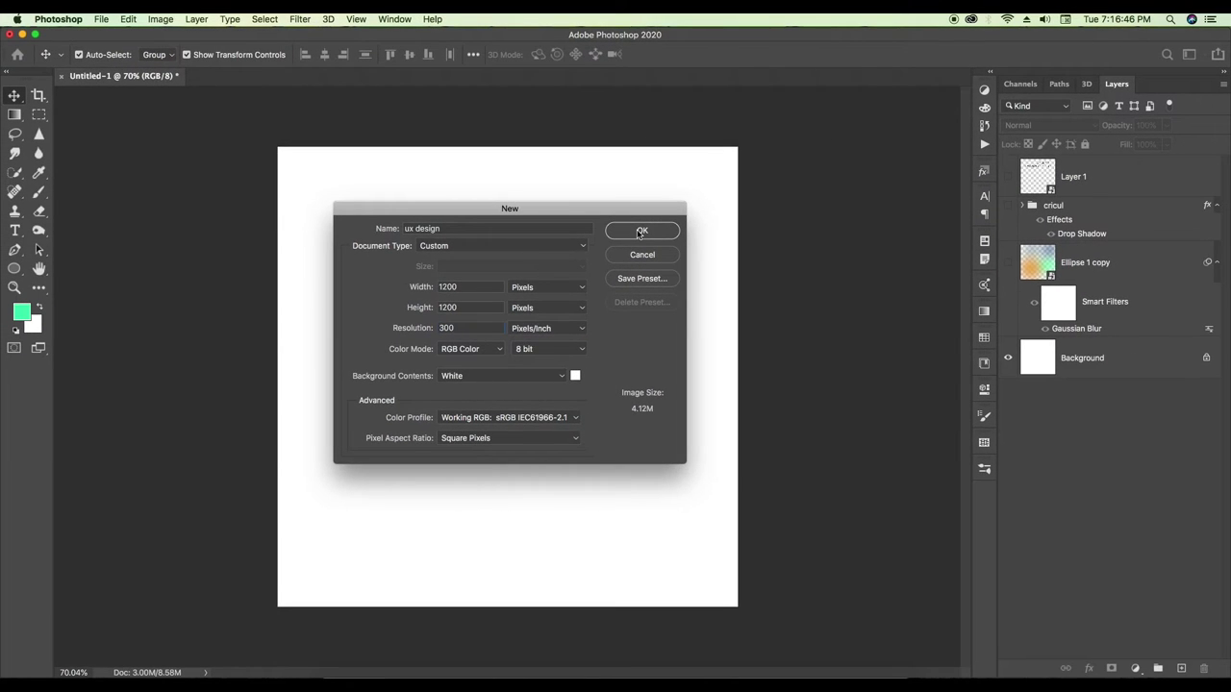
{"action": "left_click", "coordinate": [640, 233]}
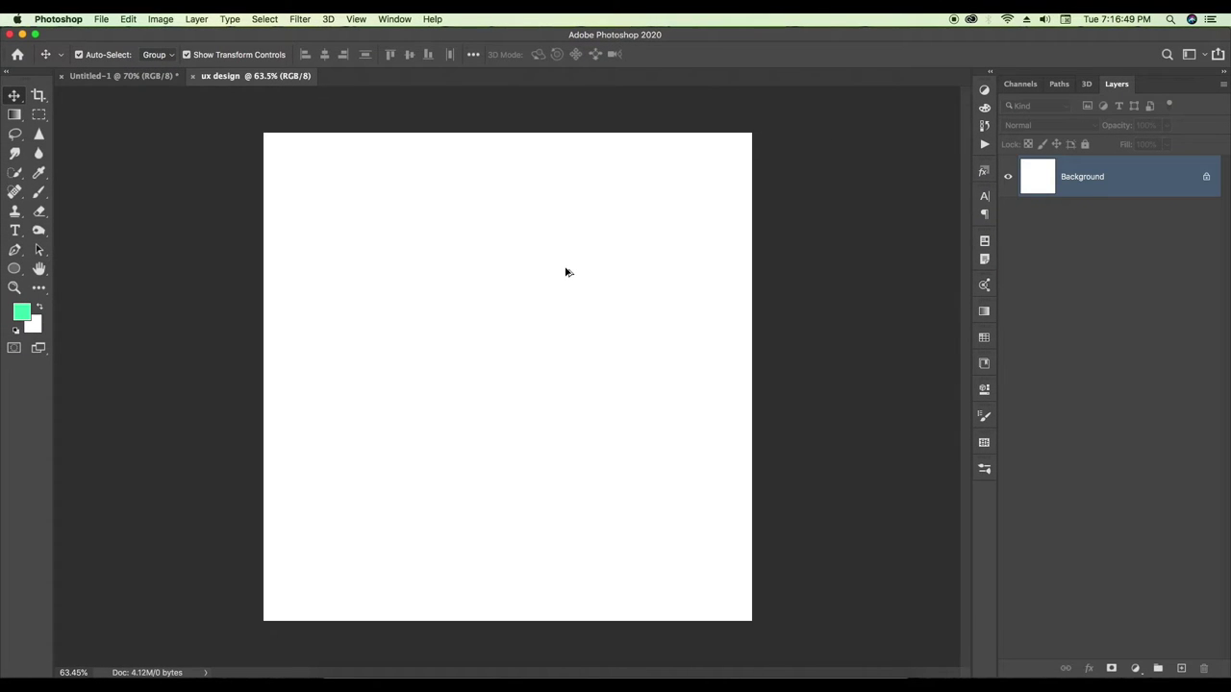
Draw a circle with the Ellipse tool near the canvas's upper right
{"action": "left_click", "coordinate": [15, 271]}
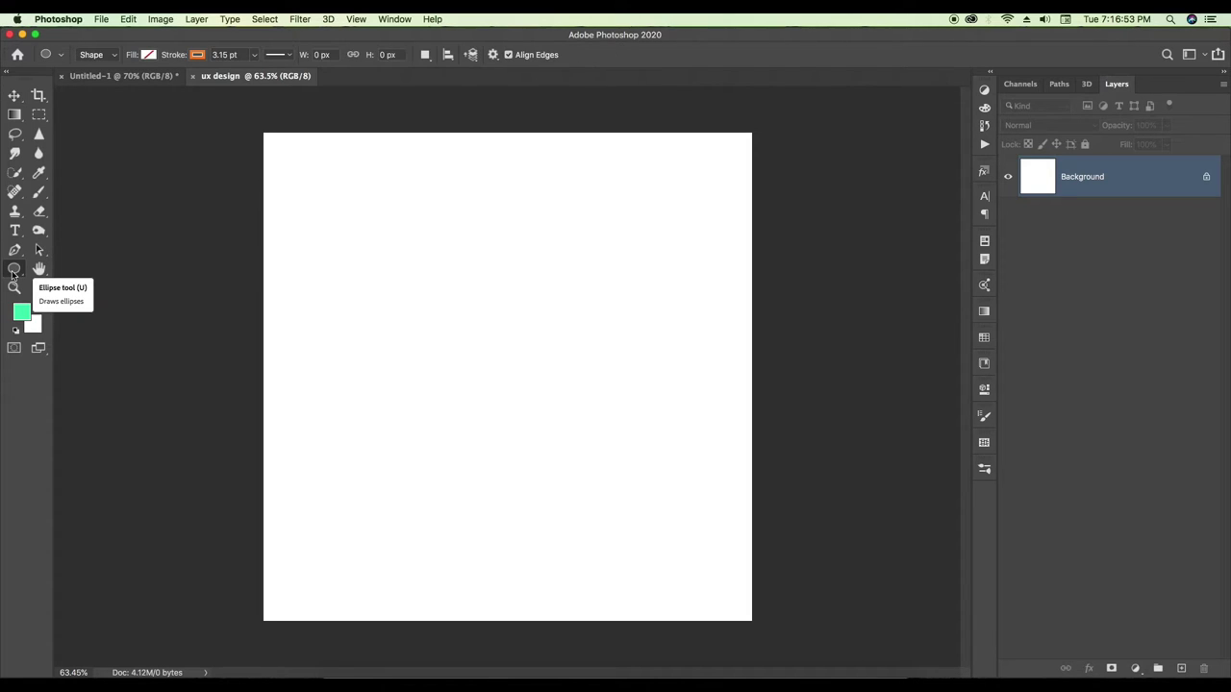
{"action": "left_click", "coordinate": [63, 291]}
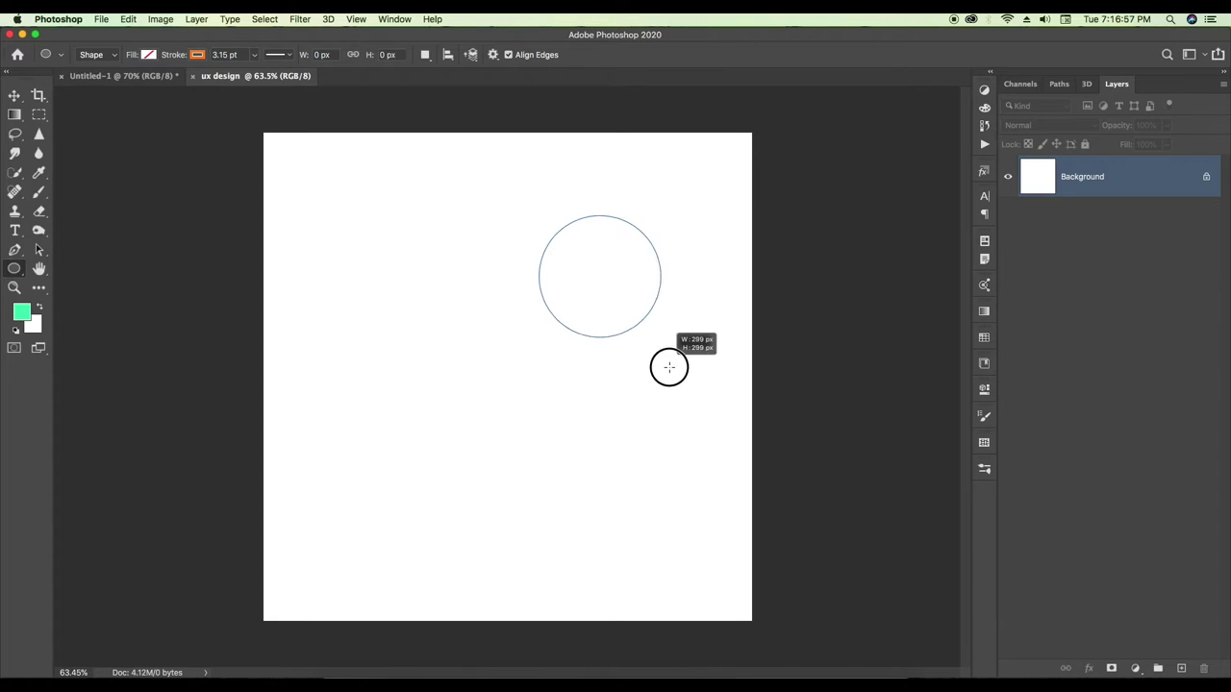
{"action": "left_click_drag", "start_coordinate": [539, 216], "coordinate": [702, 378]}
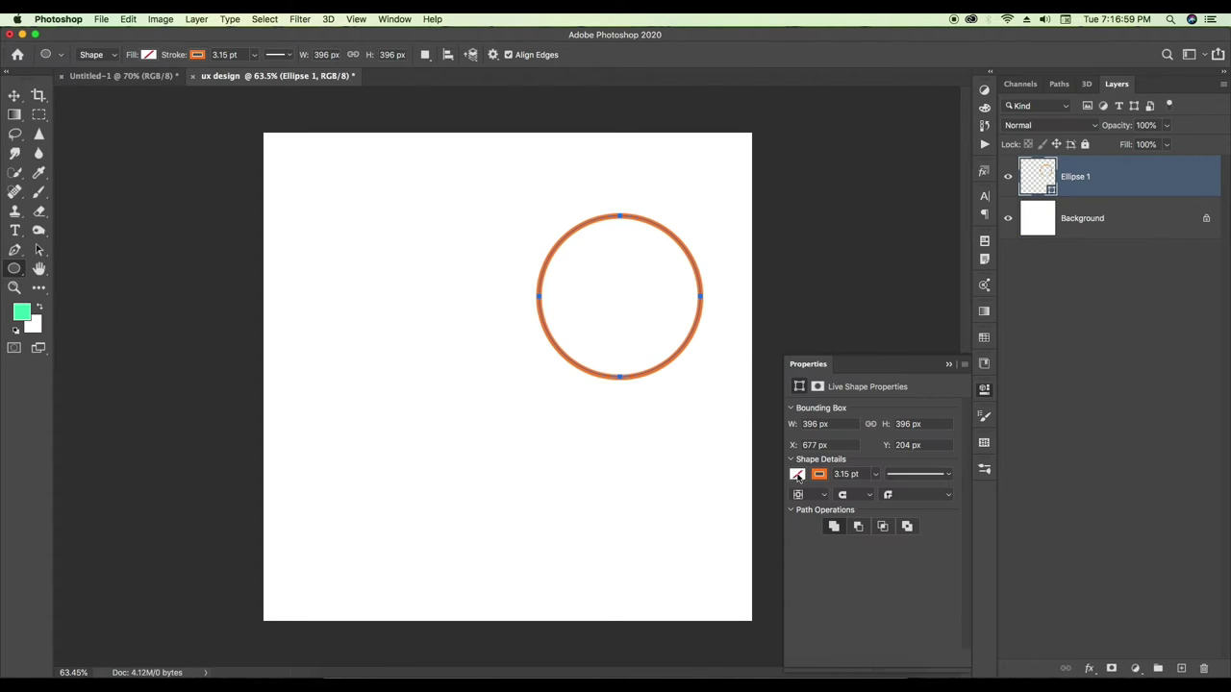
Fill the circle mint green and set its stroke width to 0 pt
{"action": "left_click", "coordinate": [798, 474]}
{"action": "left_click", "coordinate": [800, 517]}
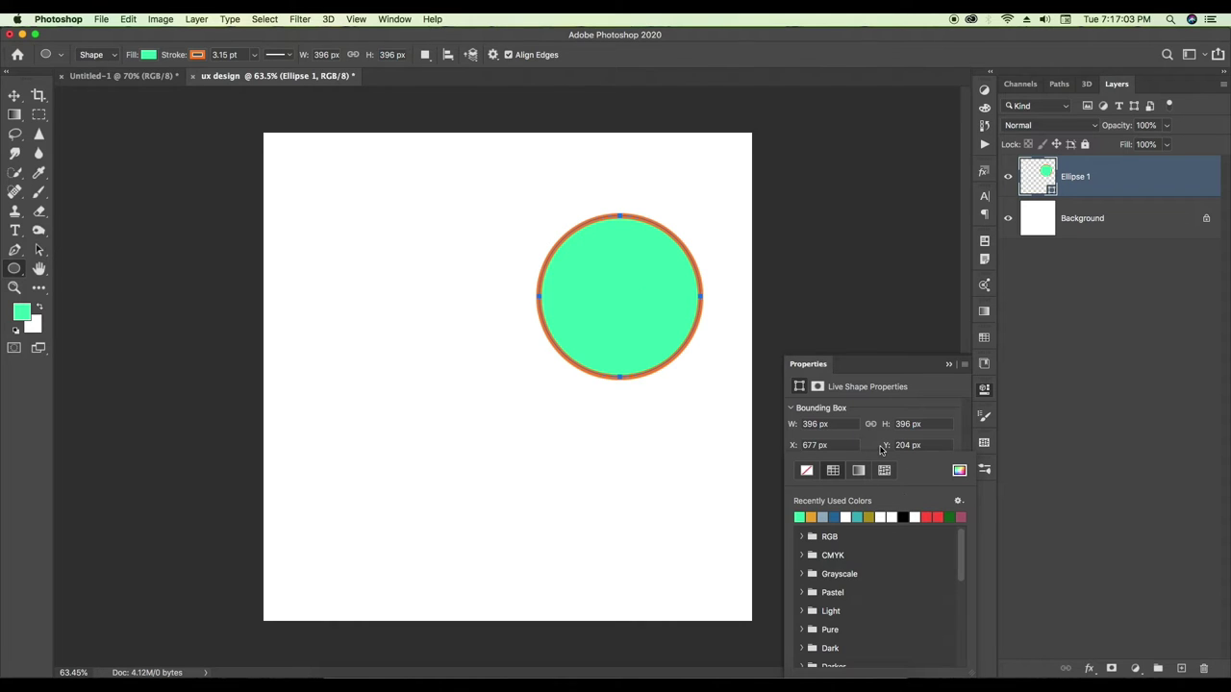
{"action": "key", "text": "Escape"}
{"action": "left_click", "coordinate": [875, 478]}
{"action": "left_click_drag", "start_coordinate": [880, 495], "coordinate": [764, 491]}
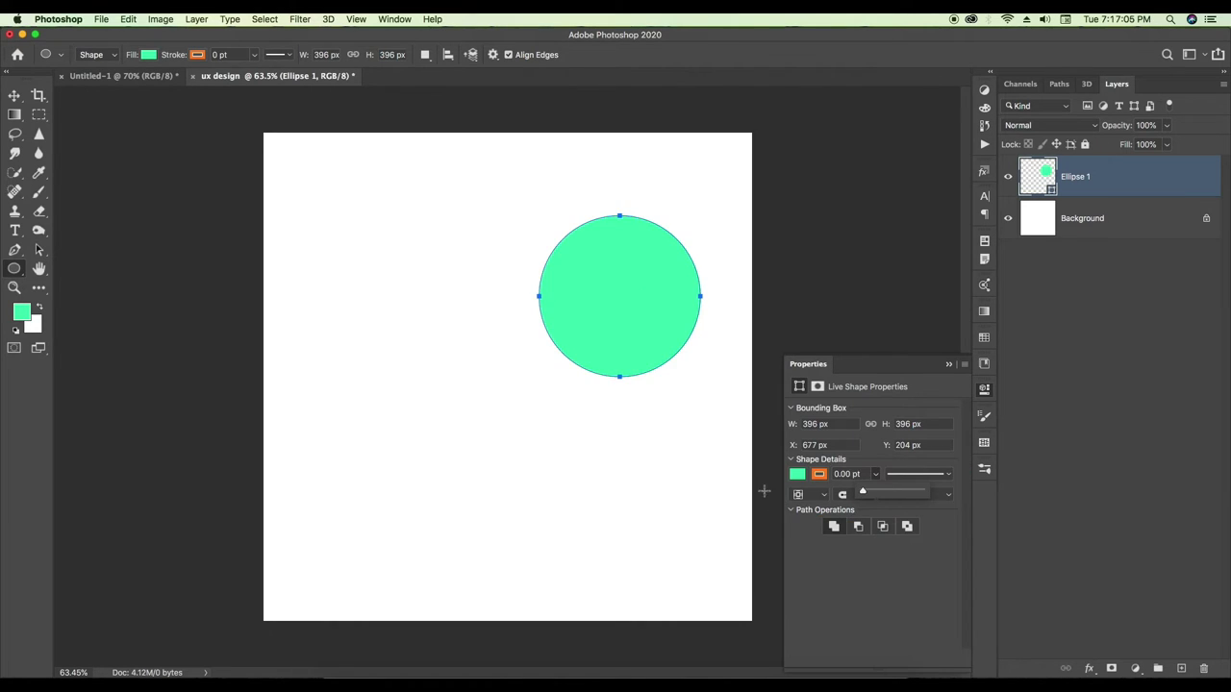
{"action": "left_click", "coordinate": [950, 364]}
{"action": "left_click", "coordinate": [950, 364]}
Duplicate the circle and scale the copy to about 187% at the lower left
{"action": "key", "text": "v"}
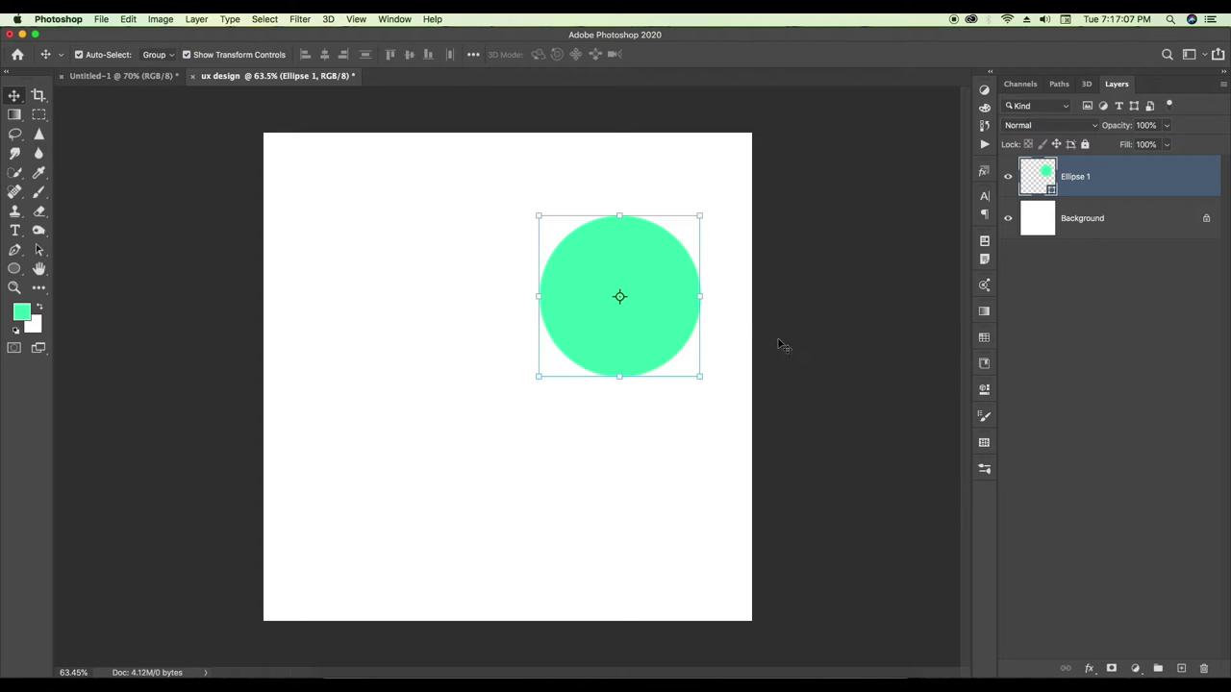
{"action": "mouse_move", "coordinate": [635, 295]}
{"action": "left_mouse_down"}
{"action": "mouse_move", "coordinate": [461, 457]}
{"action": "mouse_move", "coordinate": [430, 463]}
{"action": "left_mouse_up"}
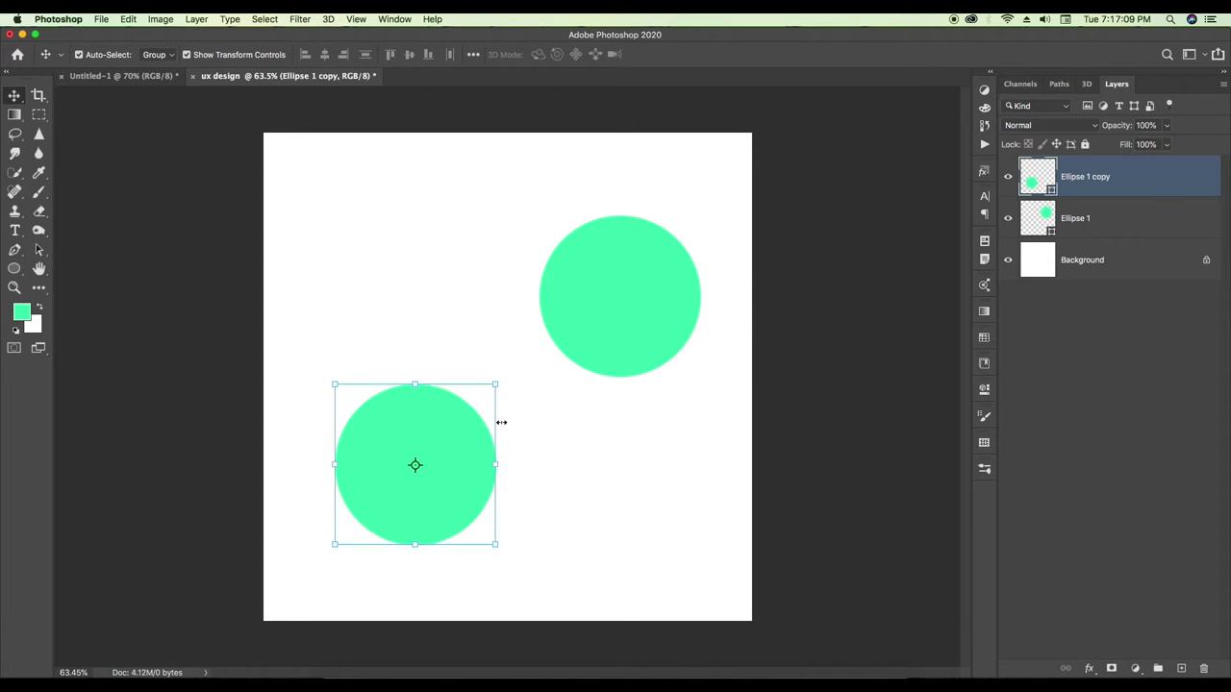
{"action": "left_click_drag", "start_coordinate": [498, 385], "coordinate": [634, 242]}
{"action": "left_click_drag", "start_coordinate": [535, 391], "coordinate": [461, 458]}
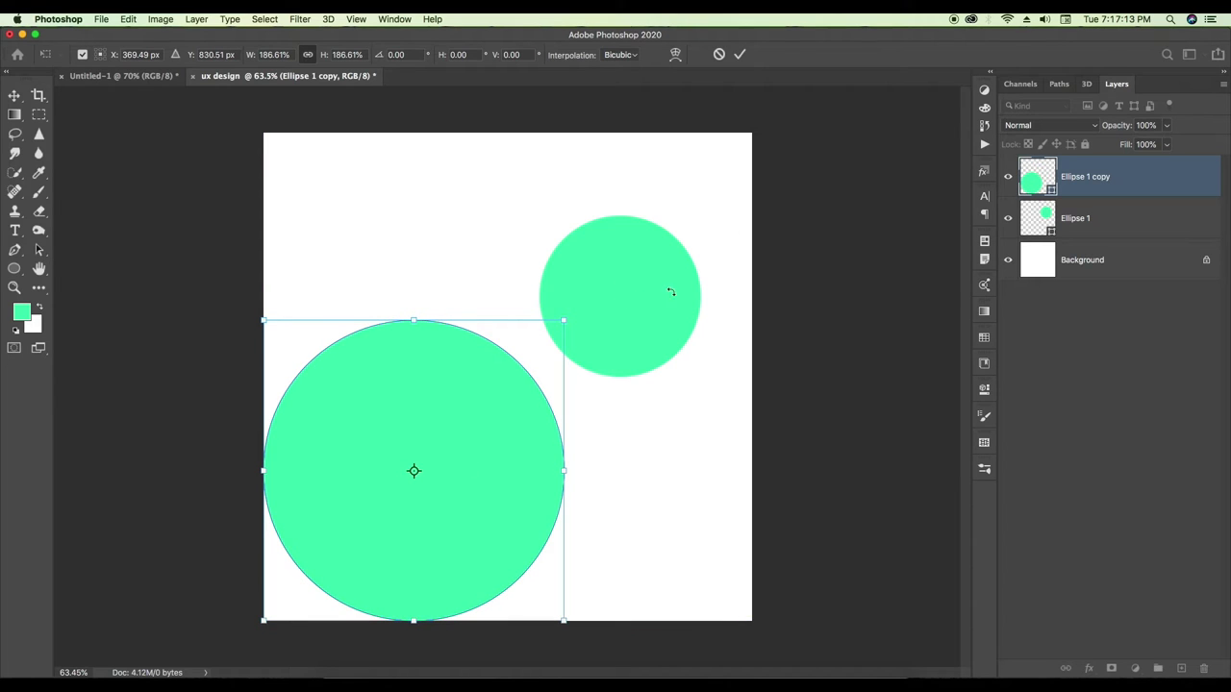
{"action": "left_click", "coordinate": [739, 55]}
Reposition both circles and choose blue #4083ff for the big circle
{"action": "left_click_drag", "start_coordinate": [660, 275], "coordinate": [685, 218]}
{"action": "left_click_drag", "start_coordinate": [434, 429], "coordinate": [446, 423]}
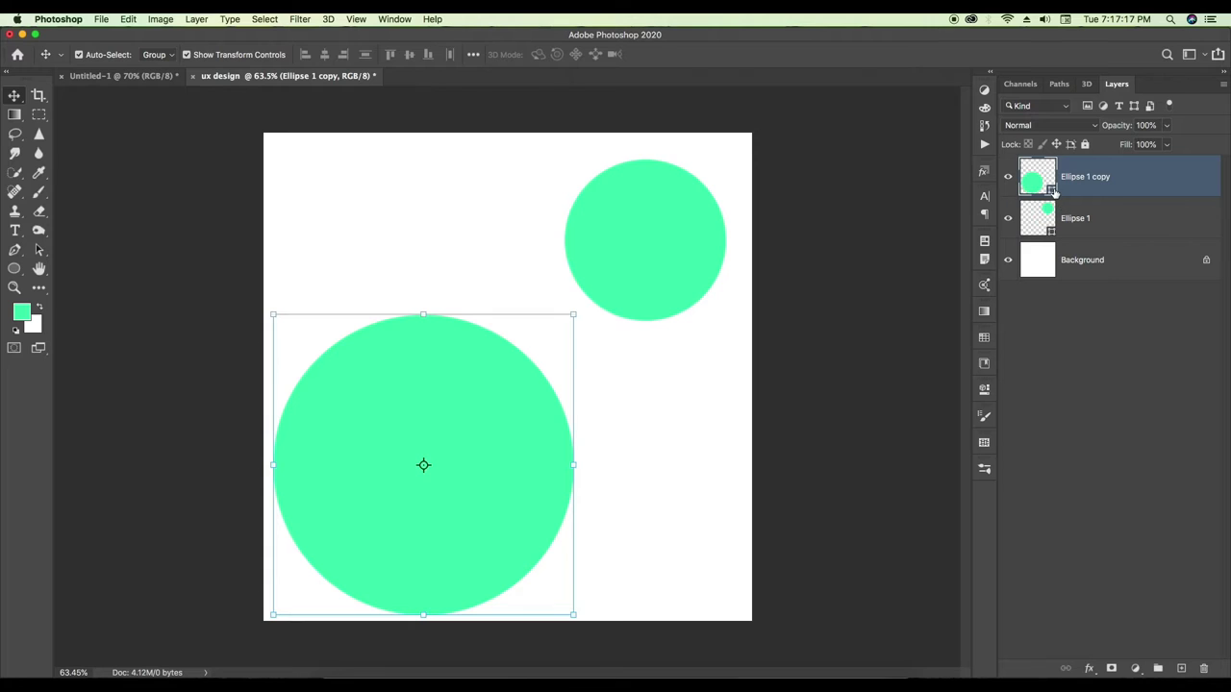
{"action": "double_click", "coordinate": [1051, 188]}
{"action": "left_click_drag", "start_coordinate": [772, 246], "coordinate": [770, 211]}
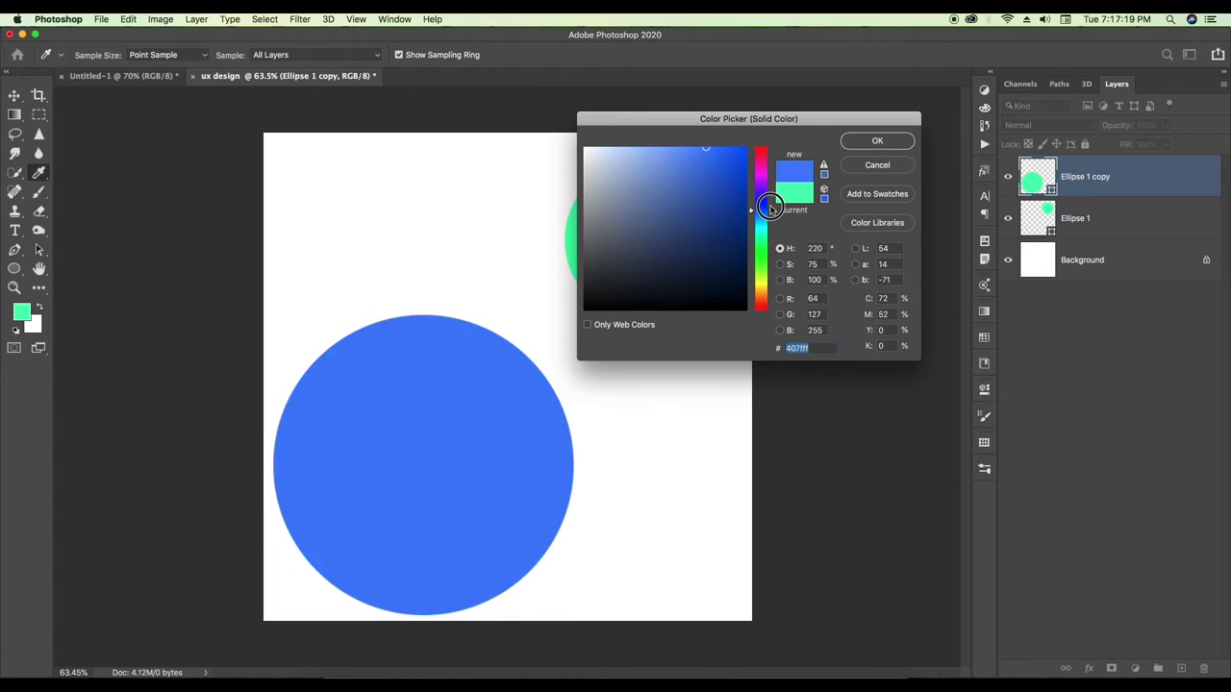
Confirm the blue, then duplicate the mint circle to the top-left and recolour it lime green
{"action": "left_click", "coordinate": [875, 141]}
{"action": "left_click_drag", "start_coordinate": [675, 269], "coordinate": [492, 232]}
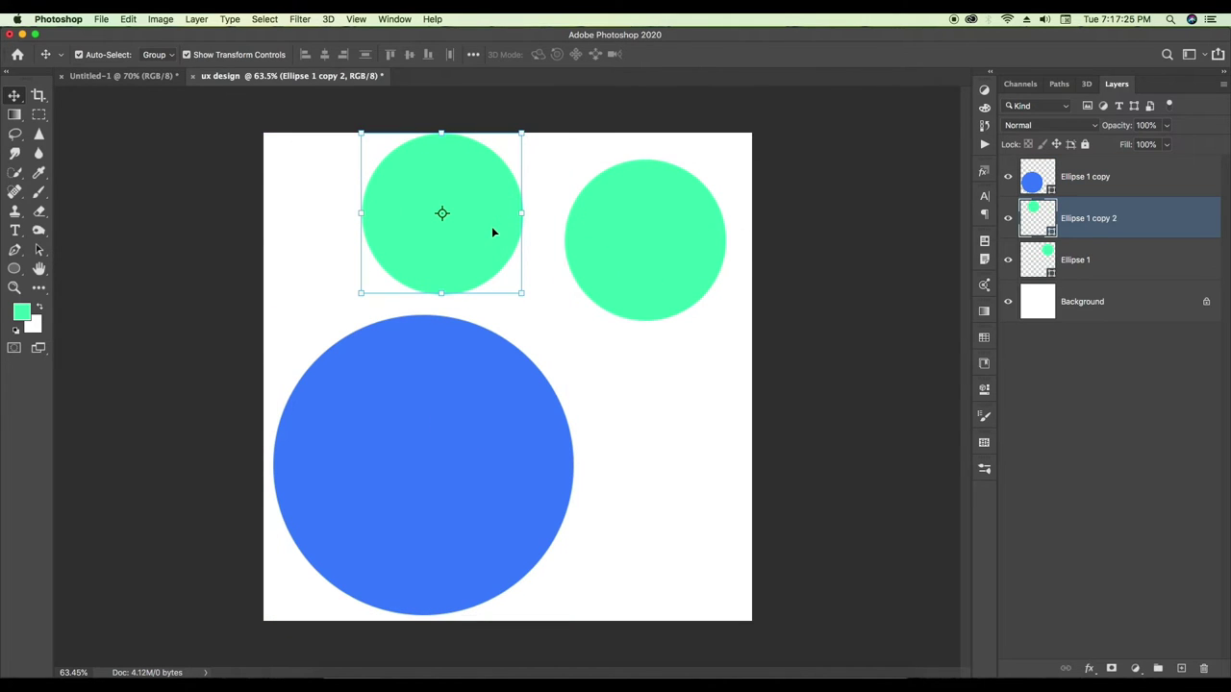
{"action": "double_click", "coordinate": [1051, 232]}
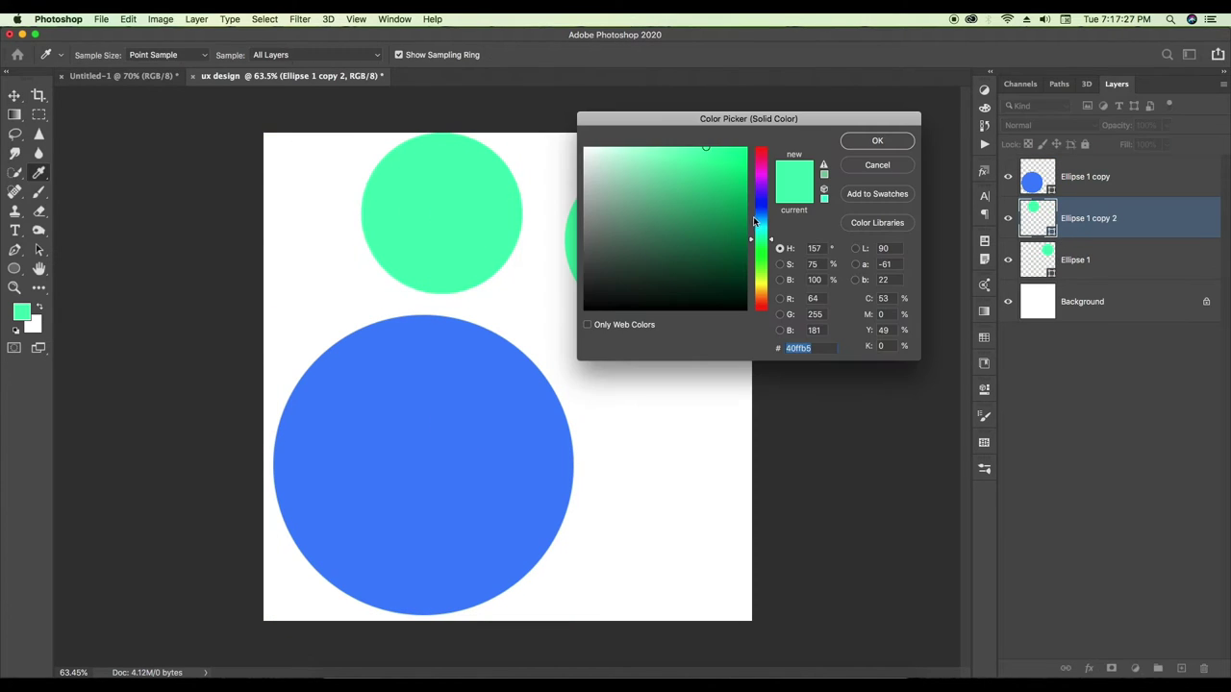
{"action": "left_click", "coordinate": [762, 160]}
{"action": "left_click_drag", "start_coordinate": [761, 161], "coordinate": [761, 265]}
{"action": "left_click", "coordinate": [877, 140]}
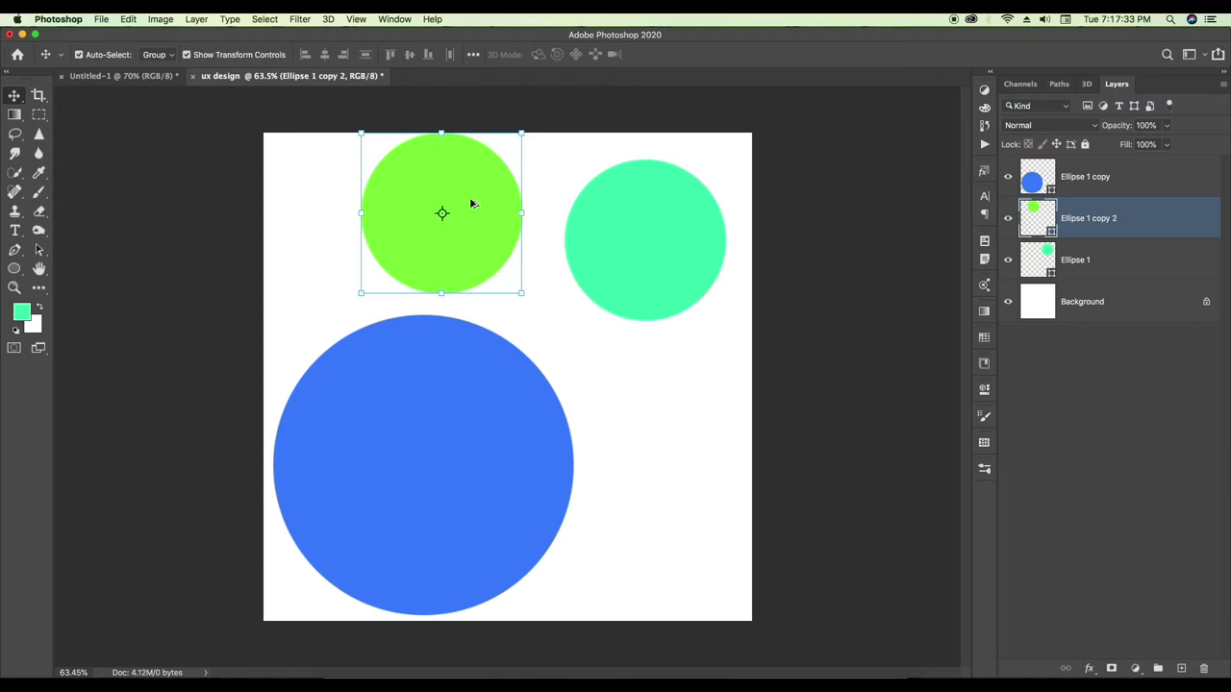
Duplicate the lime circle to the lower right and recolour it coral orange #f68259
{"action": "left_click_drag", "start_coordinate": [471, 204], "coordinate": [700, 465], "text": "alt"}
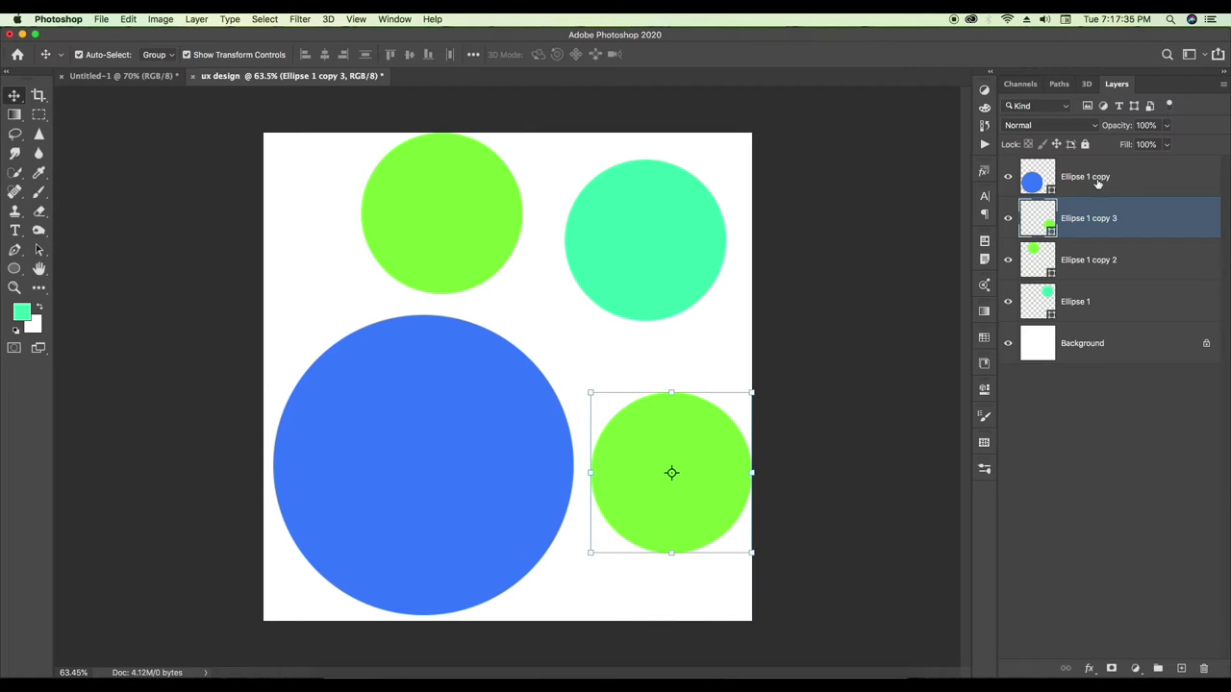
{"action": "double_click", "coordinate": [1051, 230]}
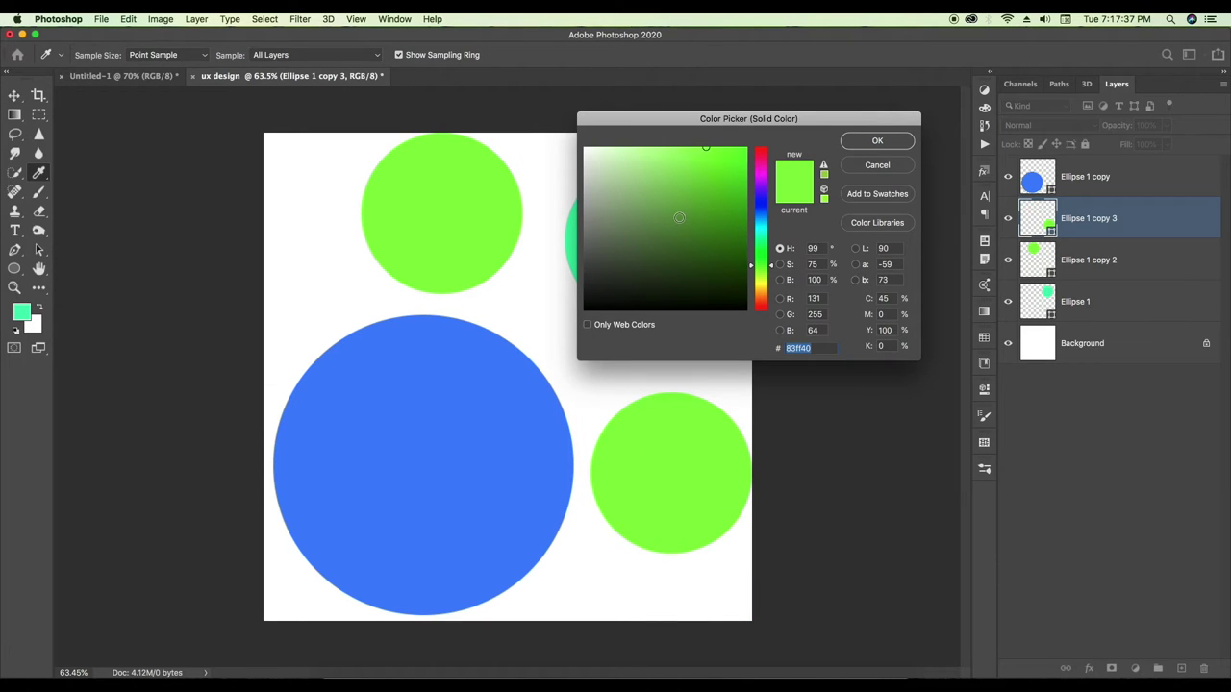
{"action": "left_click_drag", "start_coordinate": [765, 245], "coordinate": [762, 303]}
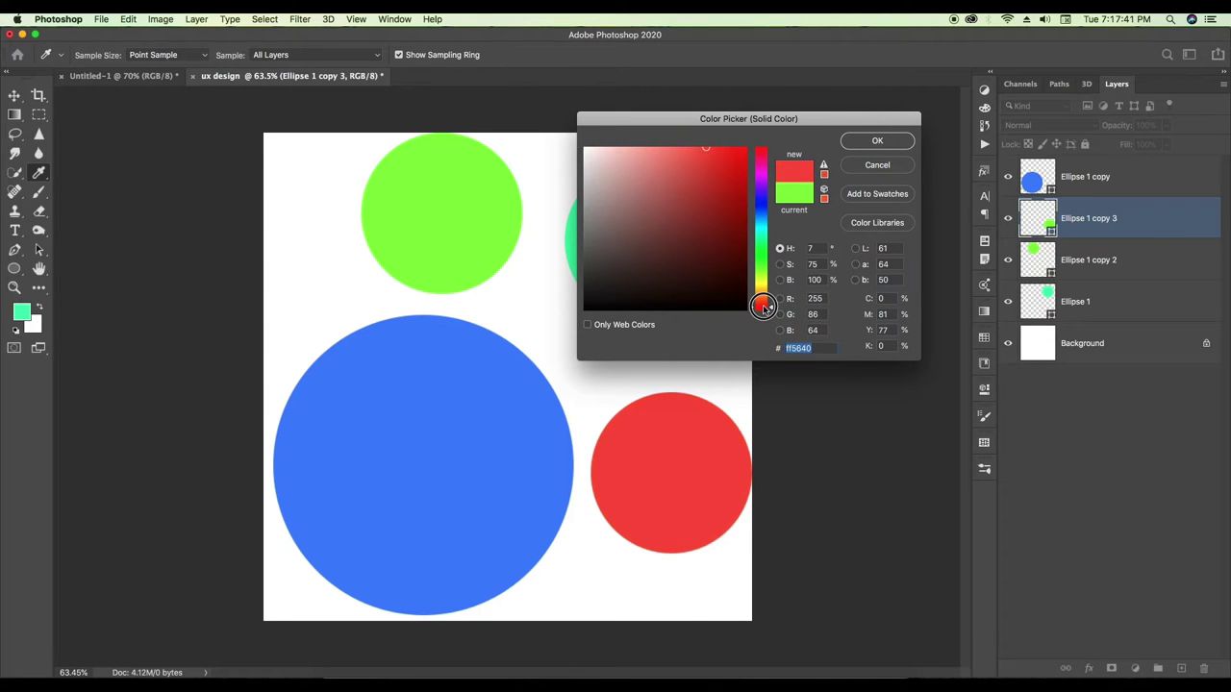
{"action": "left_click_drag", "start_coordinate": [764, 303], "coordinate": [762, 303]}
{"action": "left_click", "coordinate": [692, 158]}
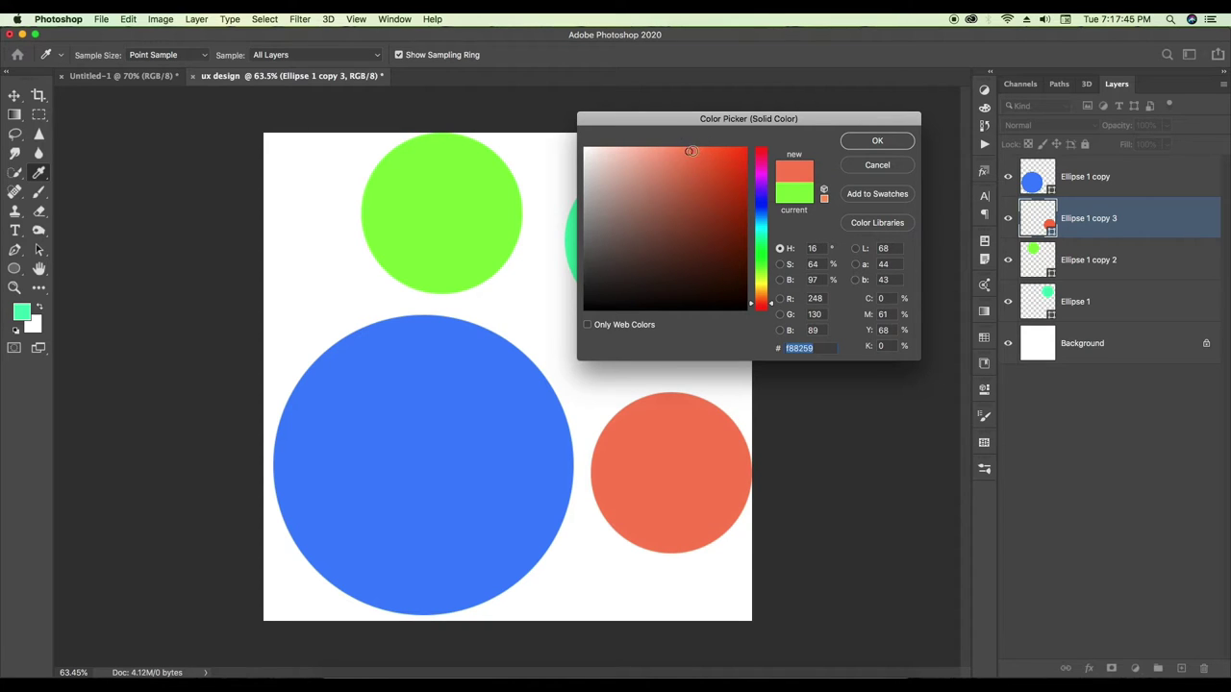
{"action": "left_click", "coordinate": [868, 143]}
{"action": "left_click_drag", "start_coordinate": [421, 221], "coordinate": [434, 227]}
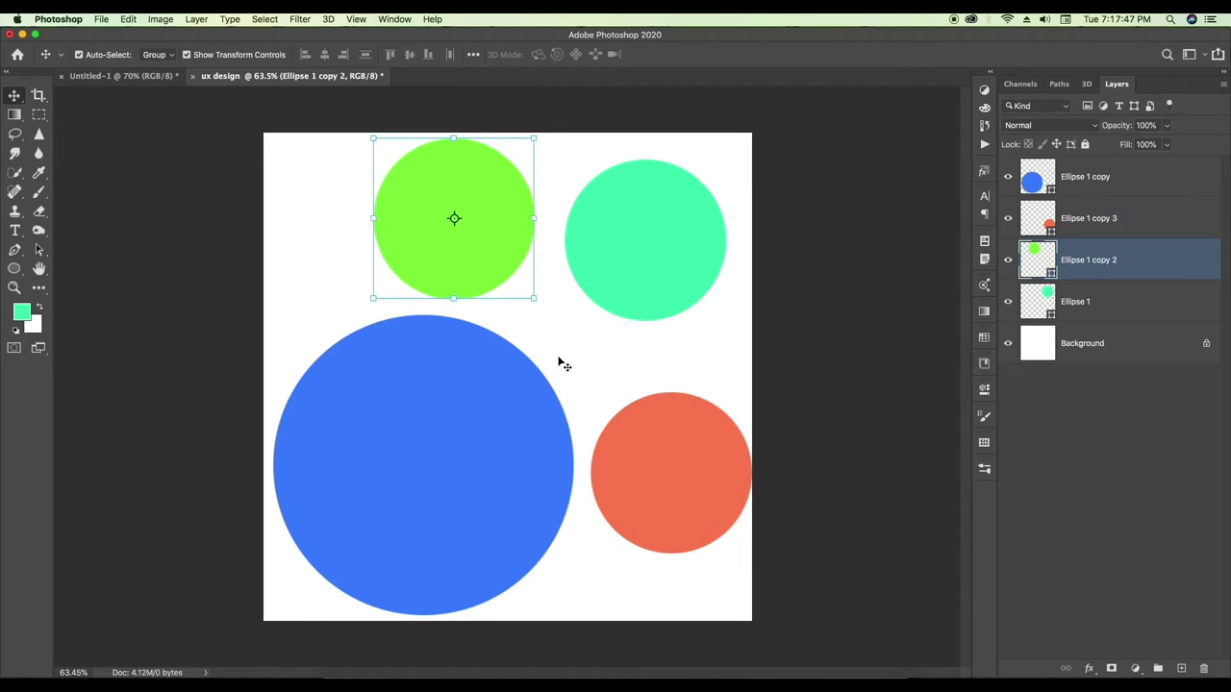
Nudge the orange and blue circles, then convert all four circle layers into one smart object
{"action": "left_click_drag", "start_coordinate": [661, 439], "coordinate": [659, 433]}
{"action": "left_click_drag", "start_coordinate": [432, 433], "coordinate": [434, 441]}
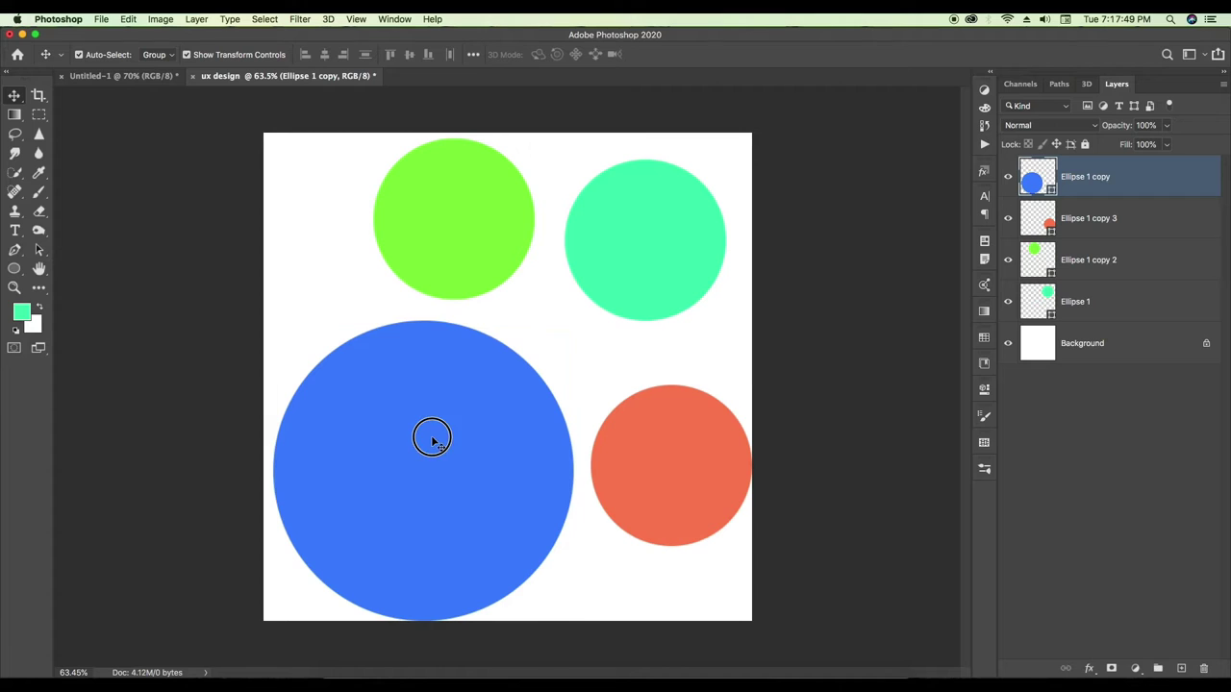
{"action": "left_click", "coordinate": [1088, 301], "text": "shift"}
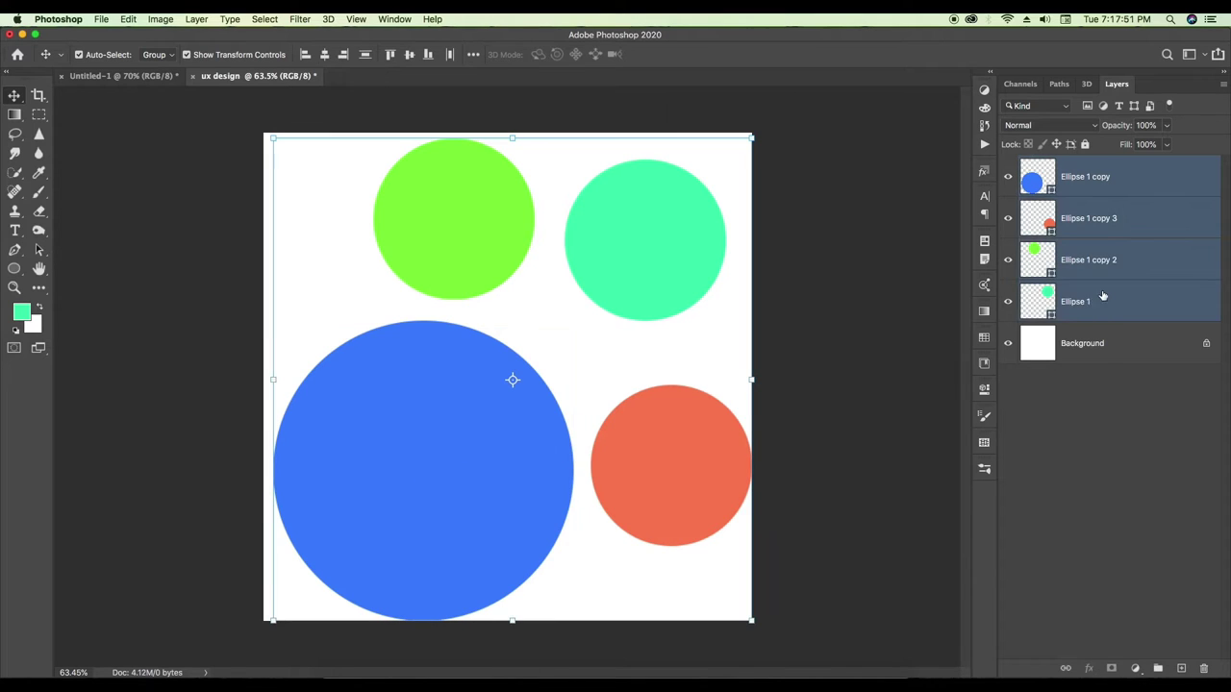
{"action": "right_click", "coordinate": [1100, 300]}
{"action": "left_click", "coordinate": [1103, 290]}
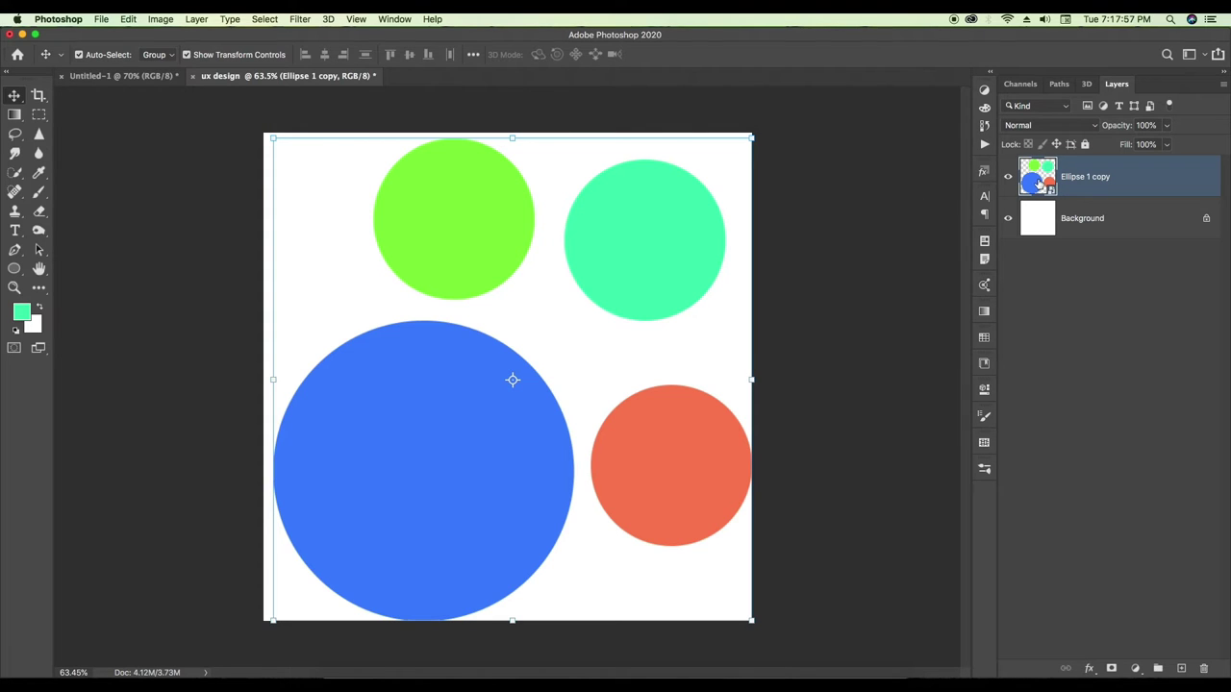
Inside the smart object, recolour the large circle dark navy and save the contents
{"action": "double_click", "coordinate": [1039, 183]}
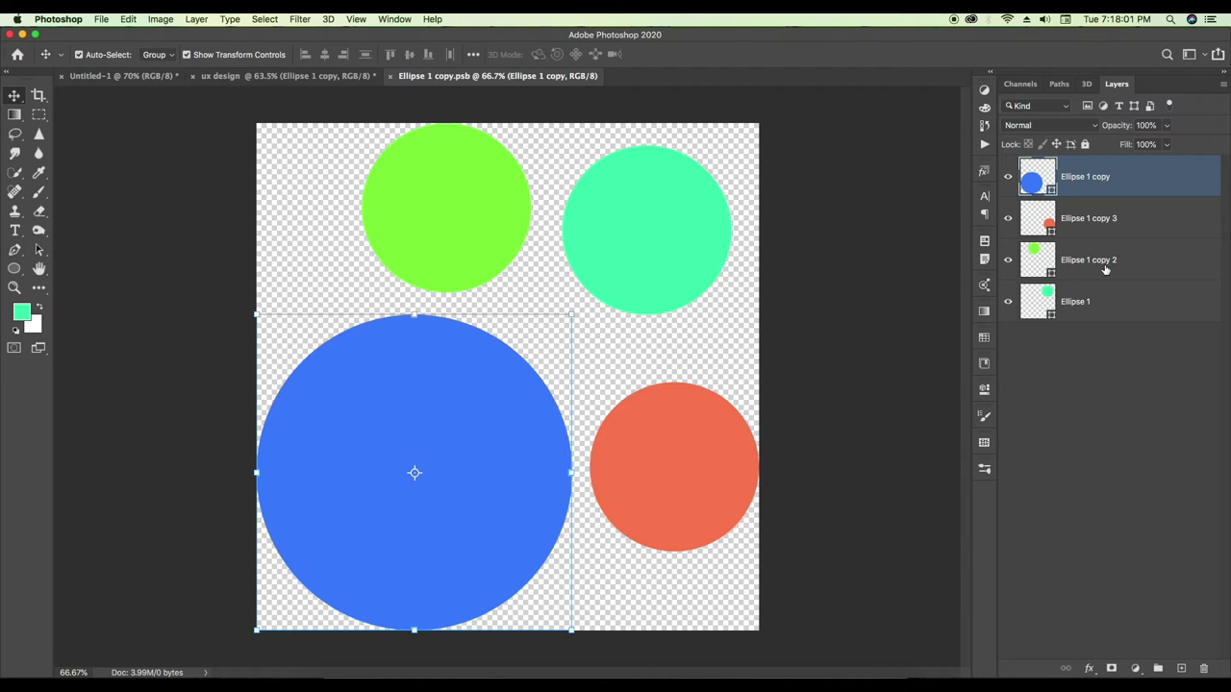
{"action": "double_click", "coordinate": [1037, 183]}
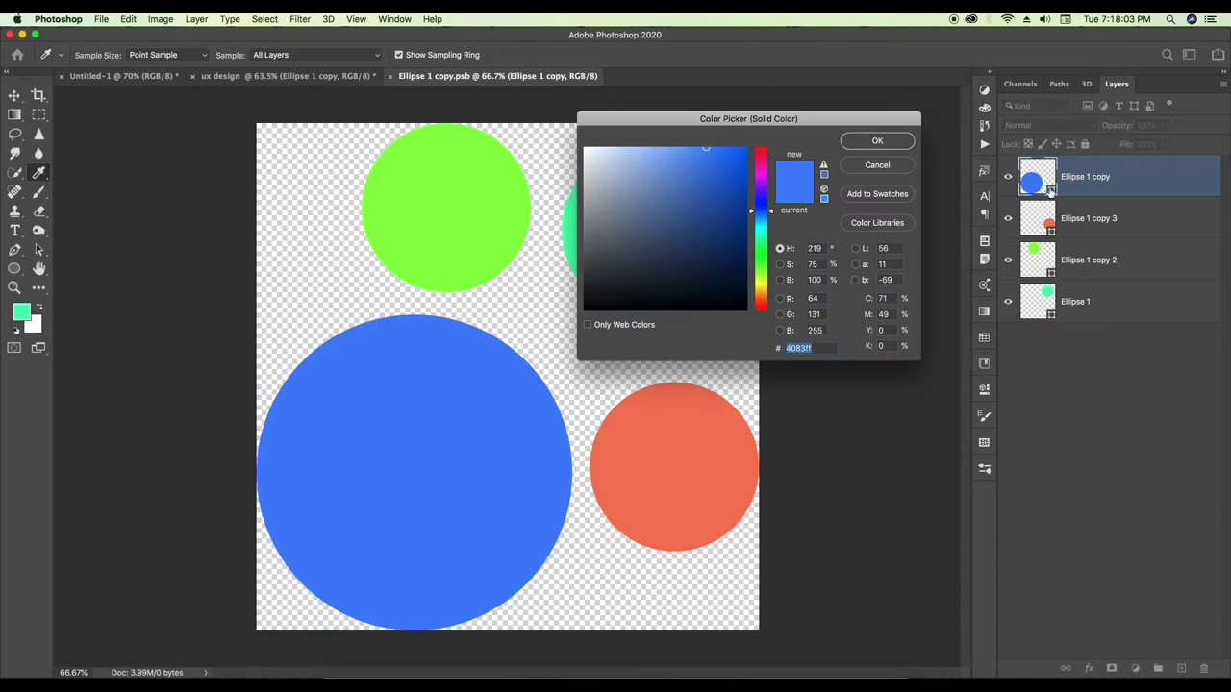
{"action": "left_click", "coordinate": [654, 154]}
{"action": "left_click_drag", "start_coordinate": [654, 154], "coordinate": [718, 217]}
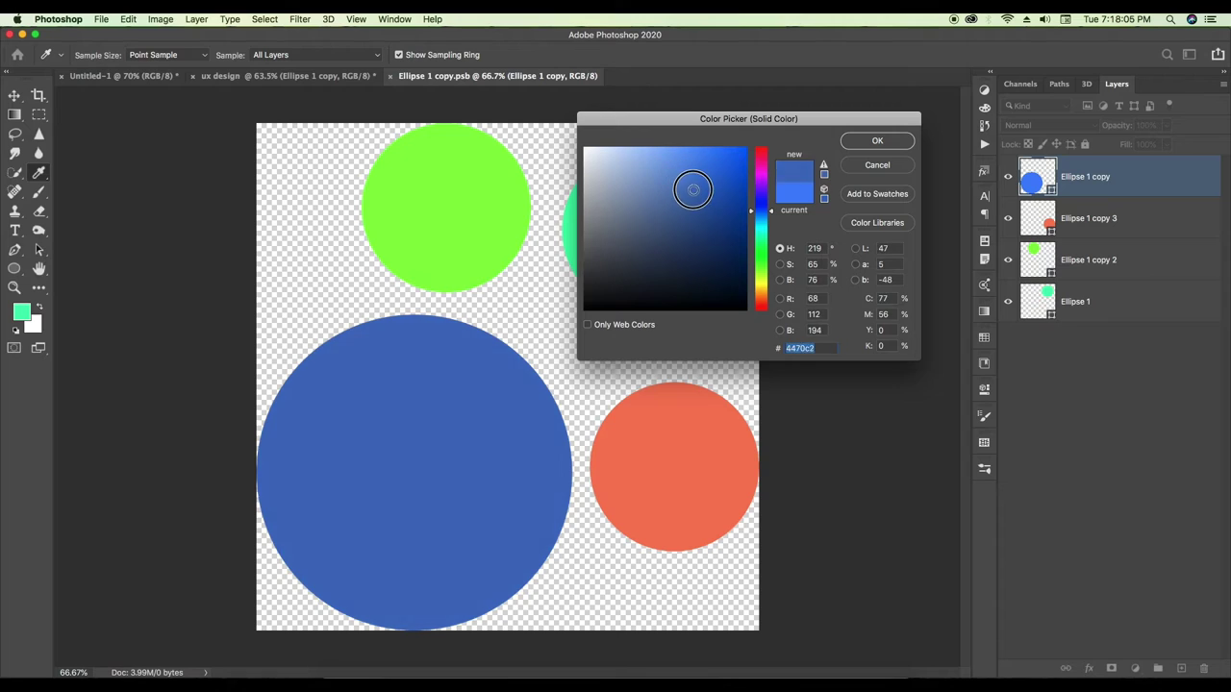
{"action": "left_click", "coordinate": [877, 141]}
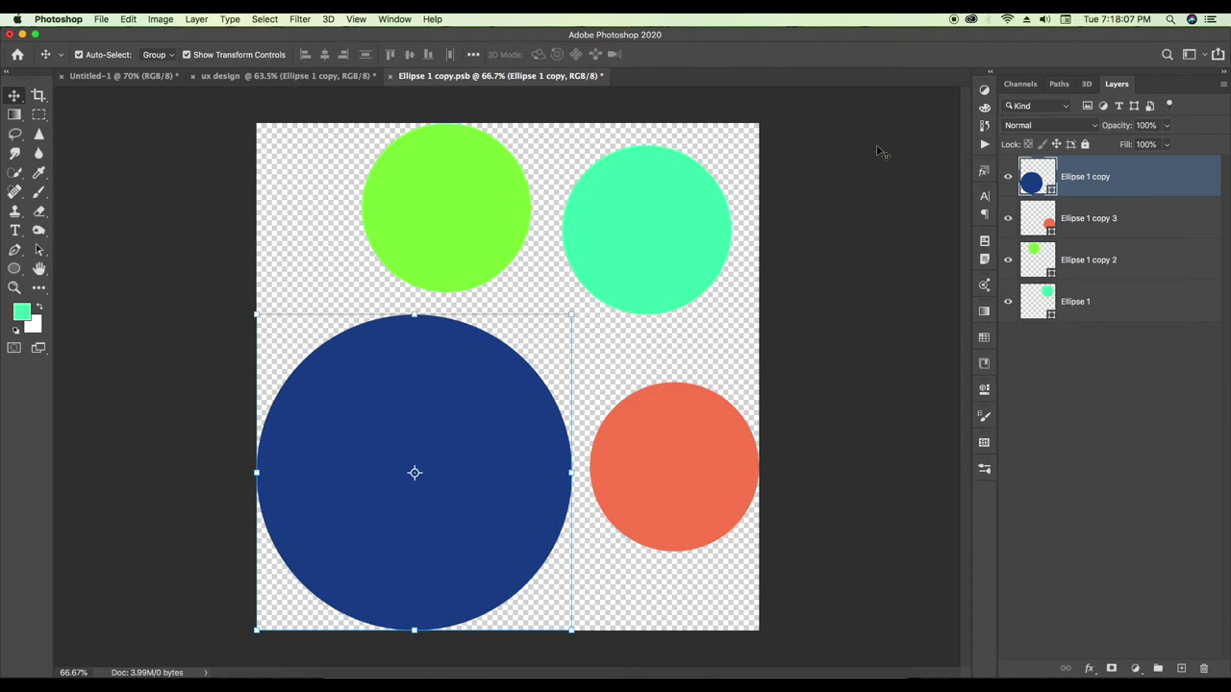
{"action": "key", "text": "ctrl+s"}
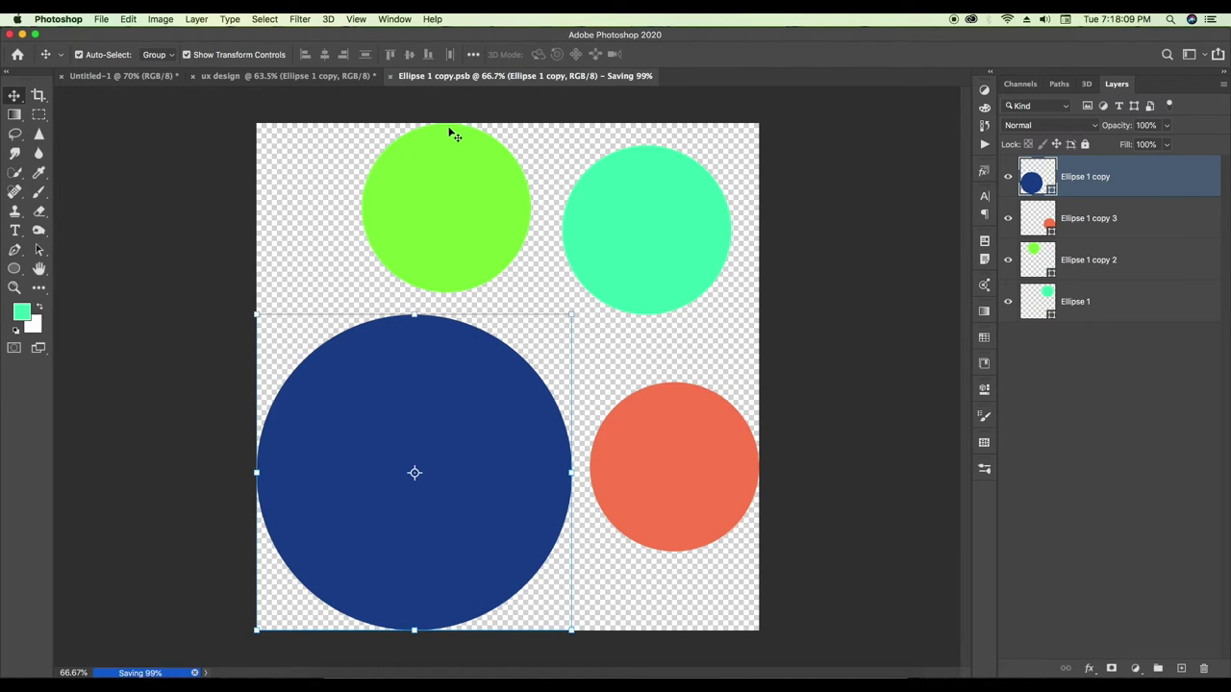
Back in ux design, undo and redo to compare the navy circle with the bright blue
{"action": "left_click", "coordinate": [316, 79]}
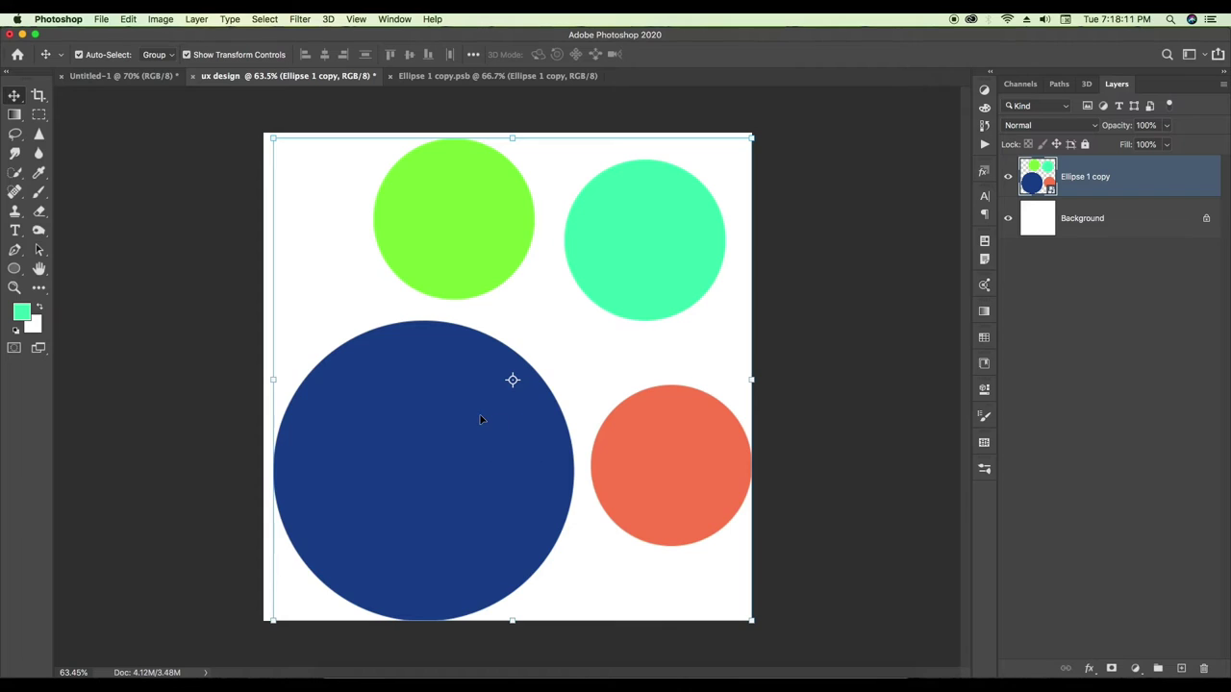
{"action": "key", "text": "ctrl+z"}
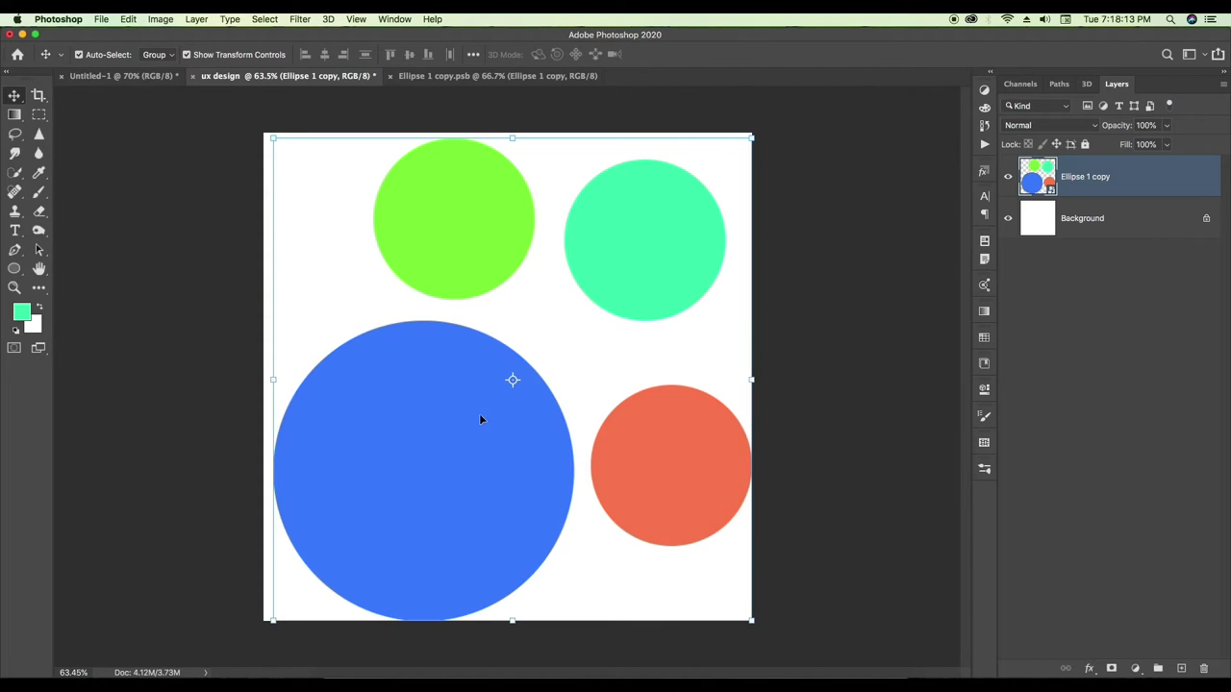
{"action": "key", "text": "ctrl+shift+z"}
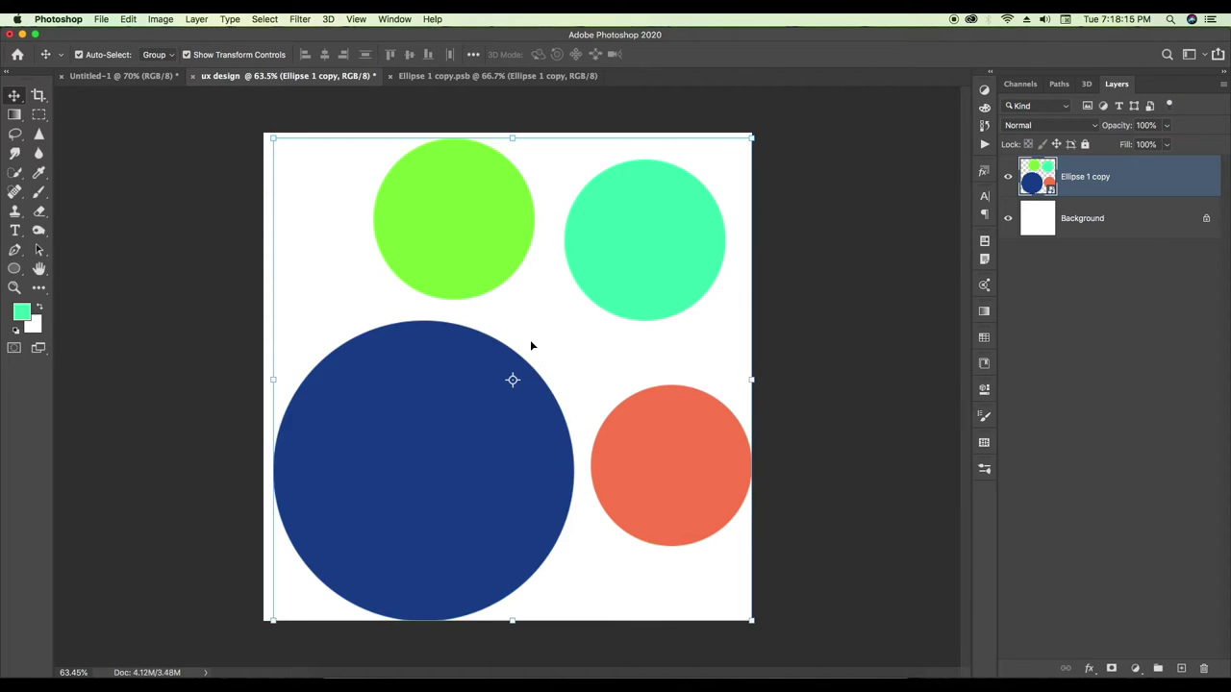
{"action": "left_click", "coordinate": [568, 381]}
Duplicate the circles smart object layer with Cmd+J
{"action": "left_click", "coordinate": [1063, 182]}
{"action": "key", "text": "ctrl+j"}
{"action": "left_click", "coordinate": [1114, 227]}
{"action": "left_click", "coordinate": [1104, 185]}
Preview a Gaussian Blur of about 197 px radius on the duplicate, then cancel it
{"action": "left_click", "coordinate": [298, 20]}
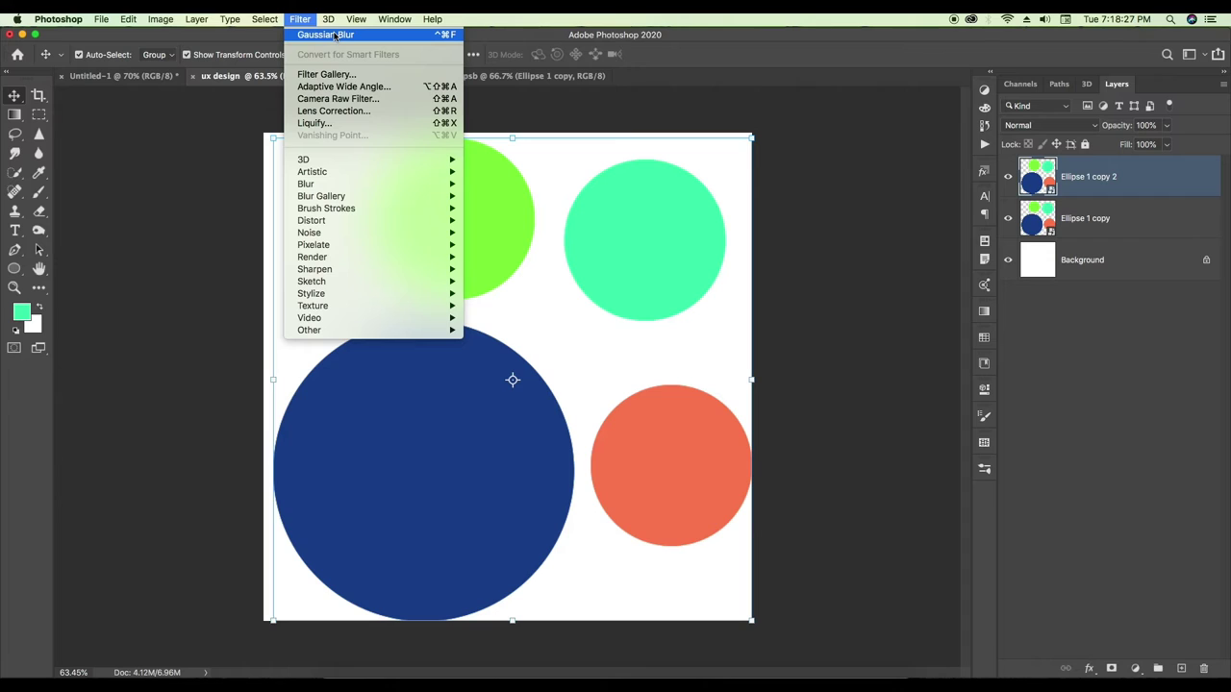
{"action": "mouse_move", "coordinate": [318, 183]}
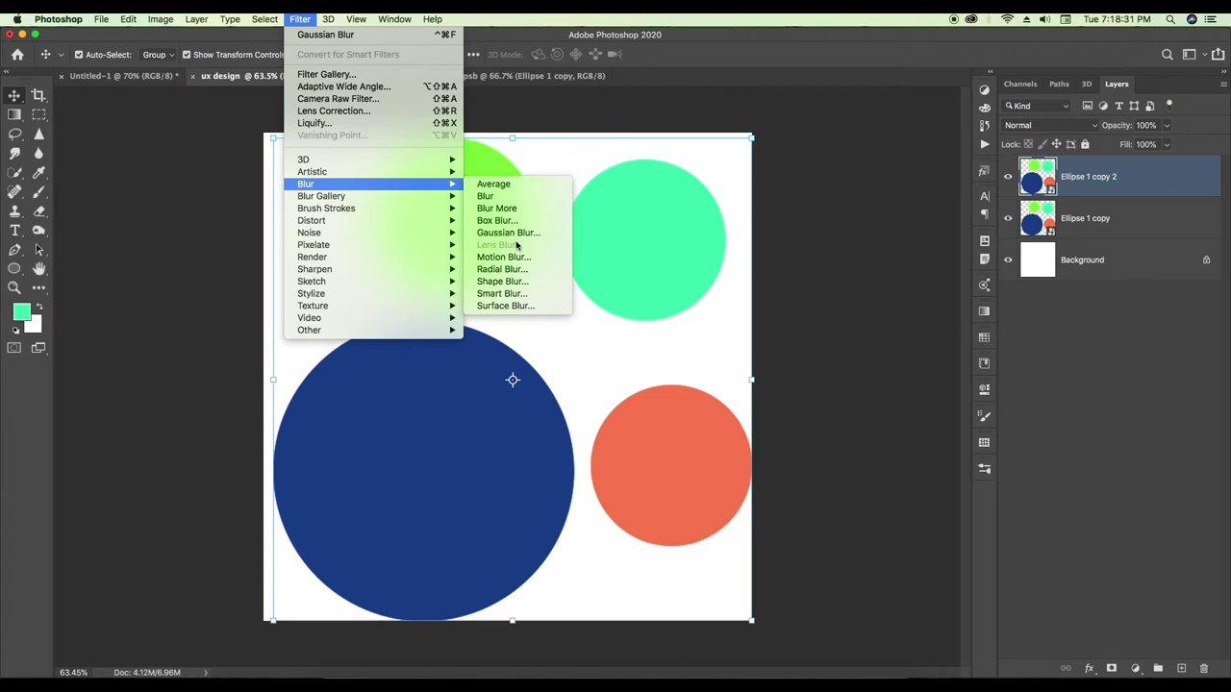
{"action": "left_click", "coordinate": [513, 234]}
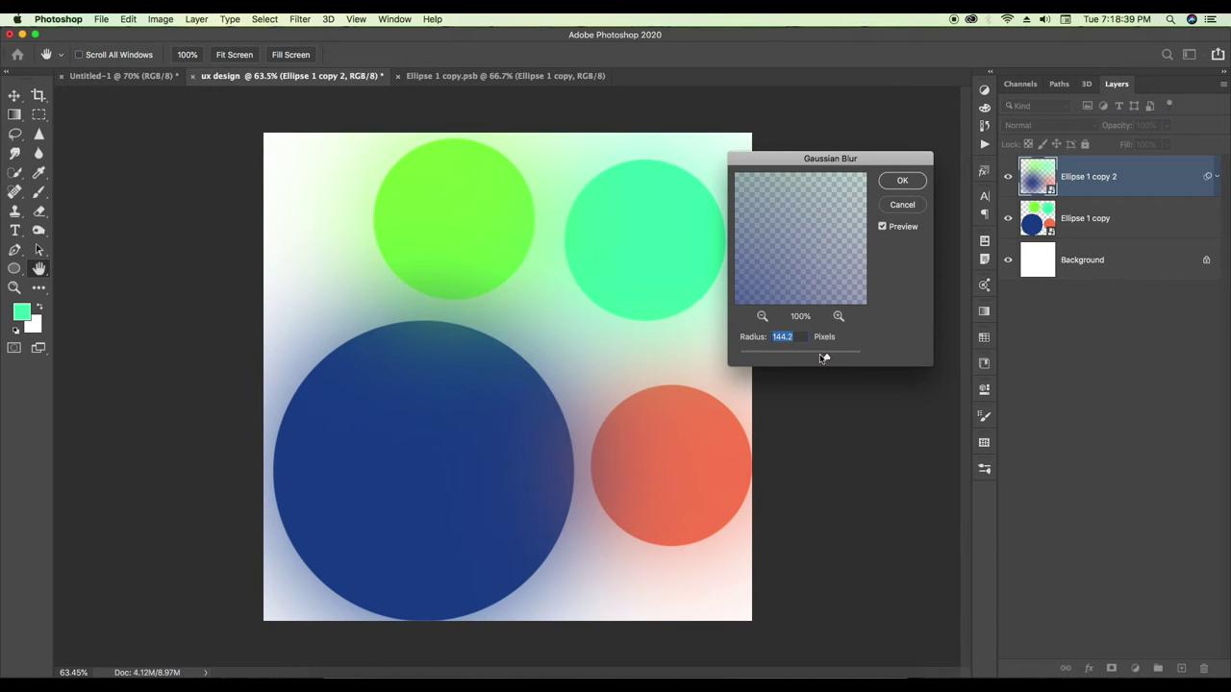
{"action": "left_click_drag", "start_coordinate": [823, 358], "coordinate": [853, 358]}
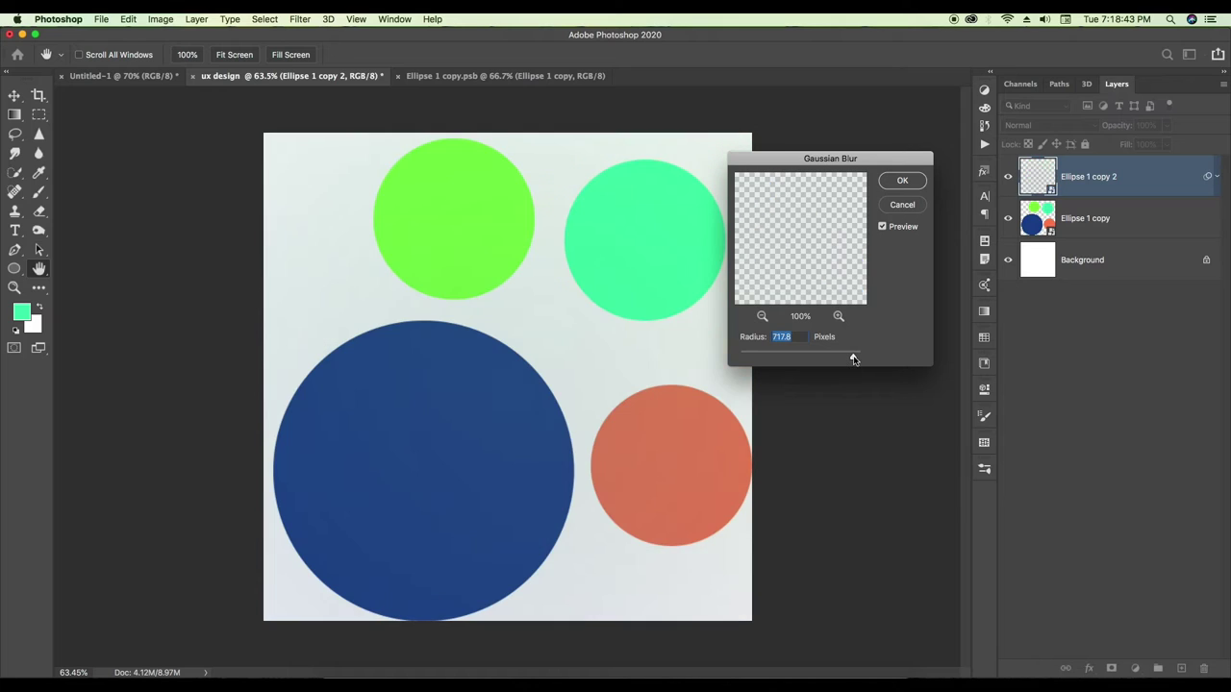
{"action": "left_click_drag", "start_coordinate": [853, 359], "coordinate": [835, 358]}
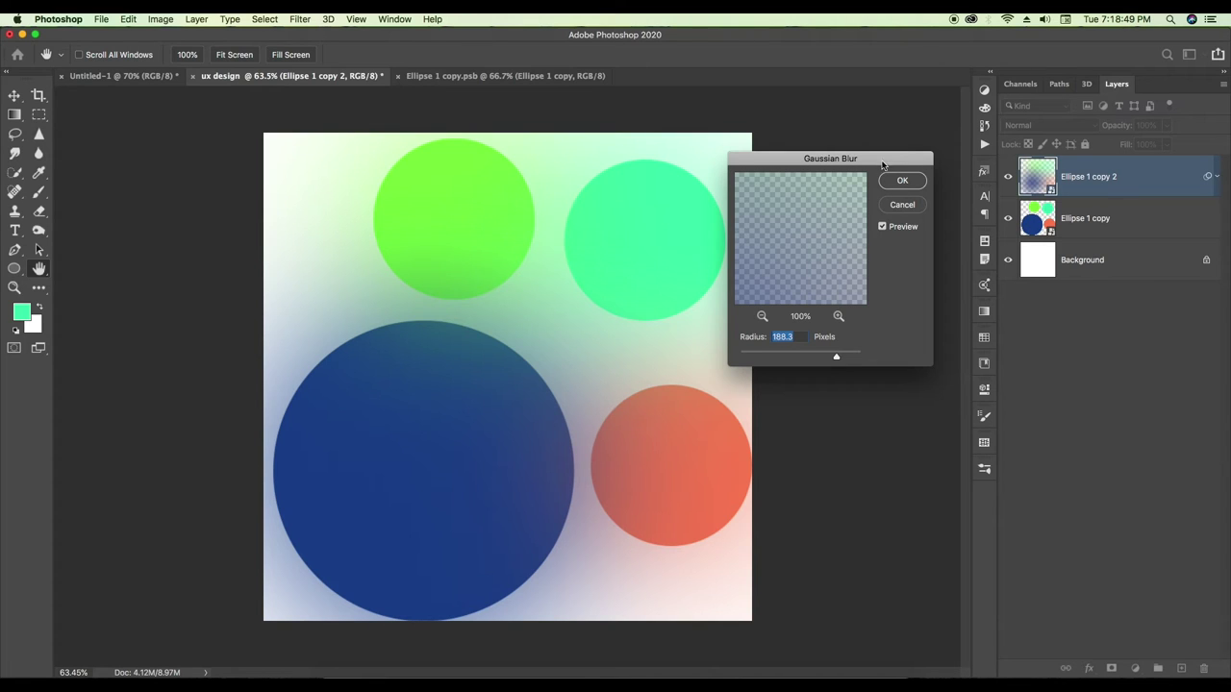
{"action": "left_click_drag", "start_coordinate": [881, 165], "coordinate": [699, 156]}
{"action": "left_click", "coordinate": [707, 198]}
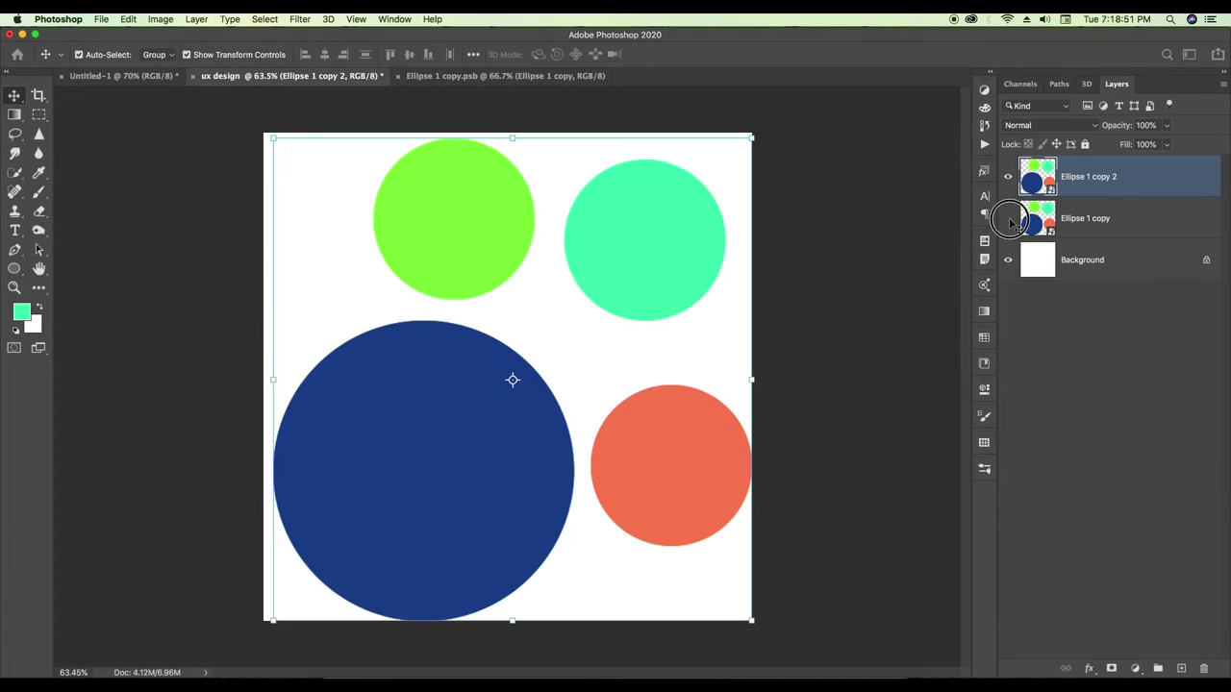
Hide and lock the original circles layer and reselect the duplicate
{"action": "left_click", "coordinate": [1112, 227]}
{"action": "double_click", "coordinate": [1112, 227]}
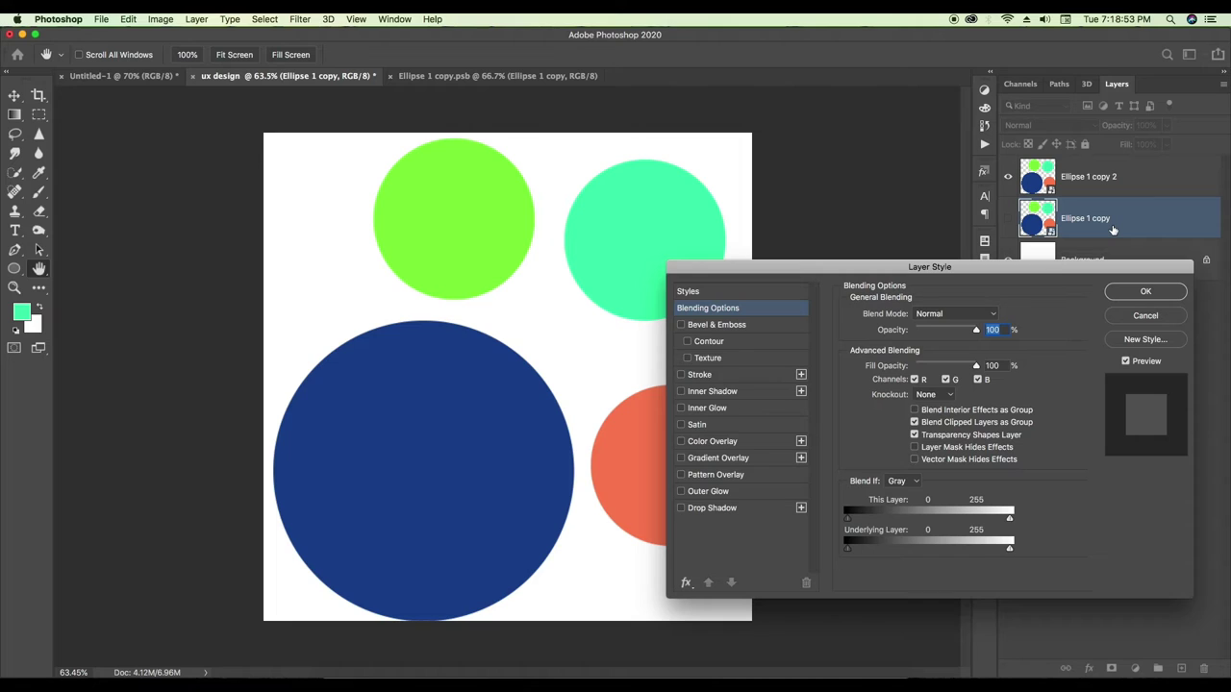
{"action": "left_click", "coordinate": [1135, 296]}
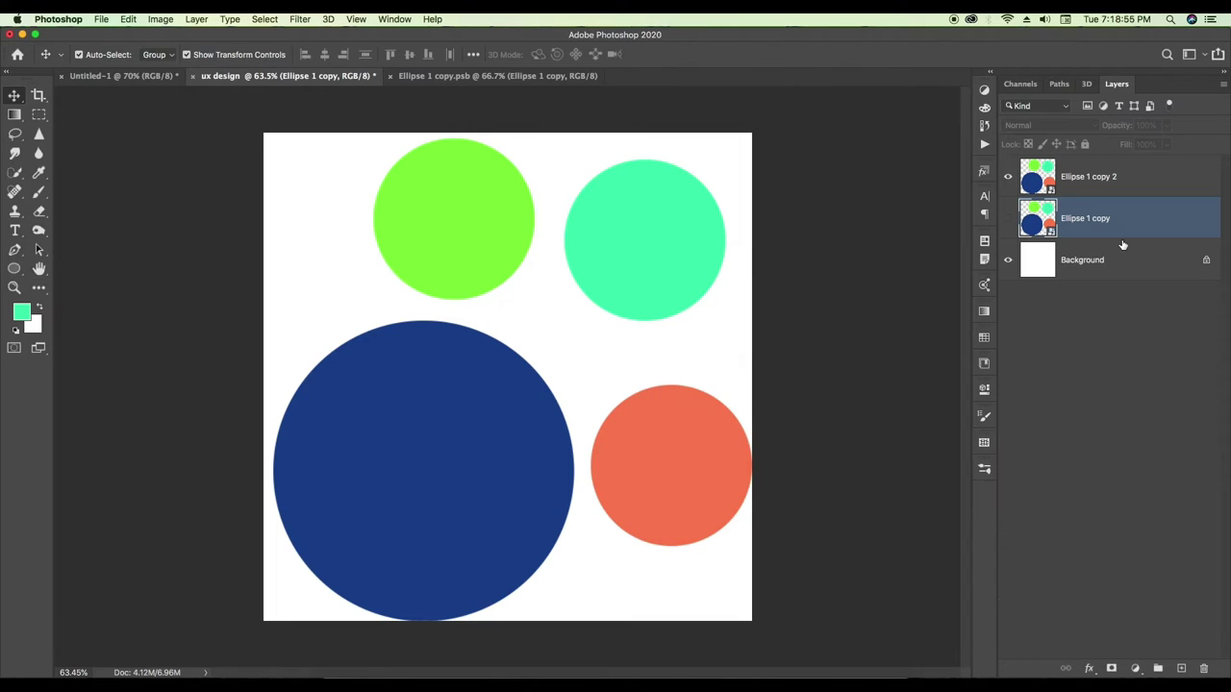
{"action": "key", "text": "ctrl+slash"}
{"action": "left_click", "coordinate": [1066, 188]}
{"action": "left_click", "coordinate": [301, 19]}
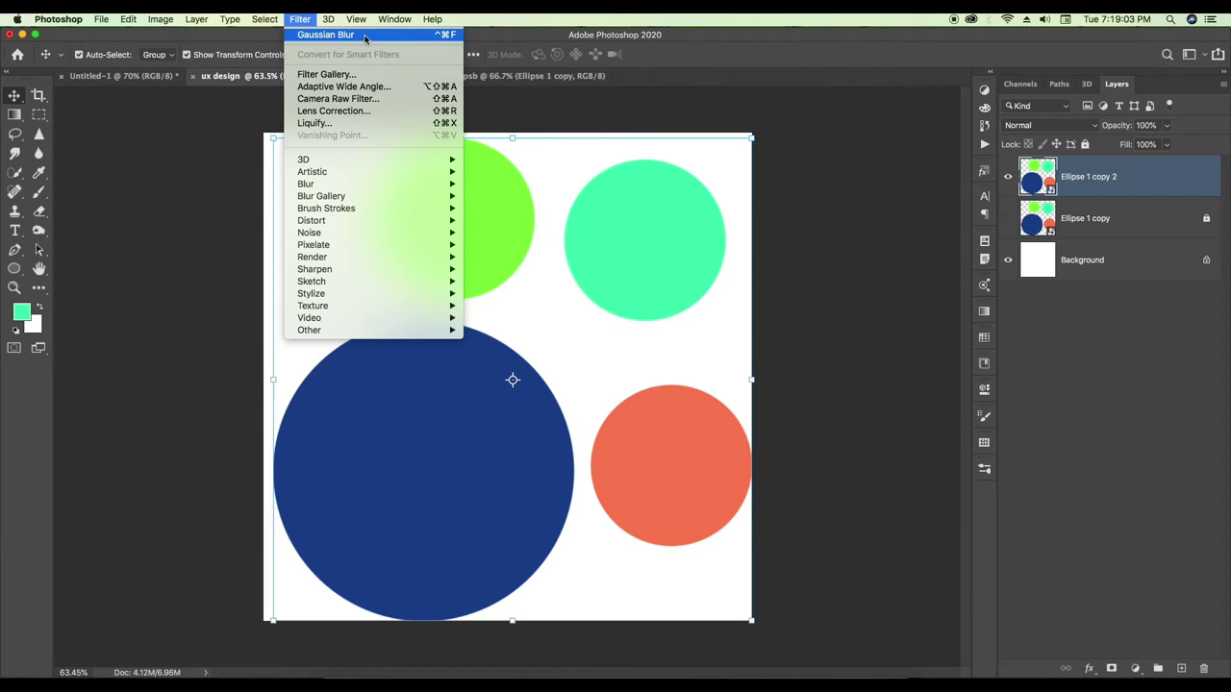
{"action": "mouse_move", "coordinate": [327, 184]}
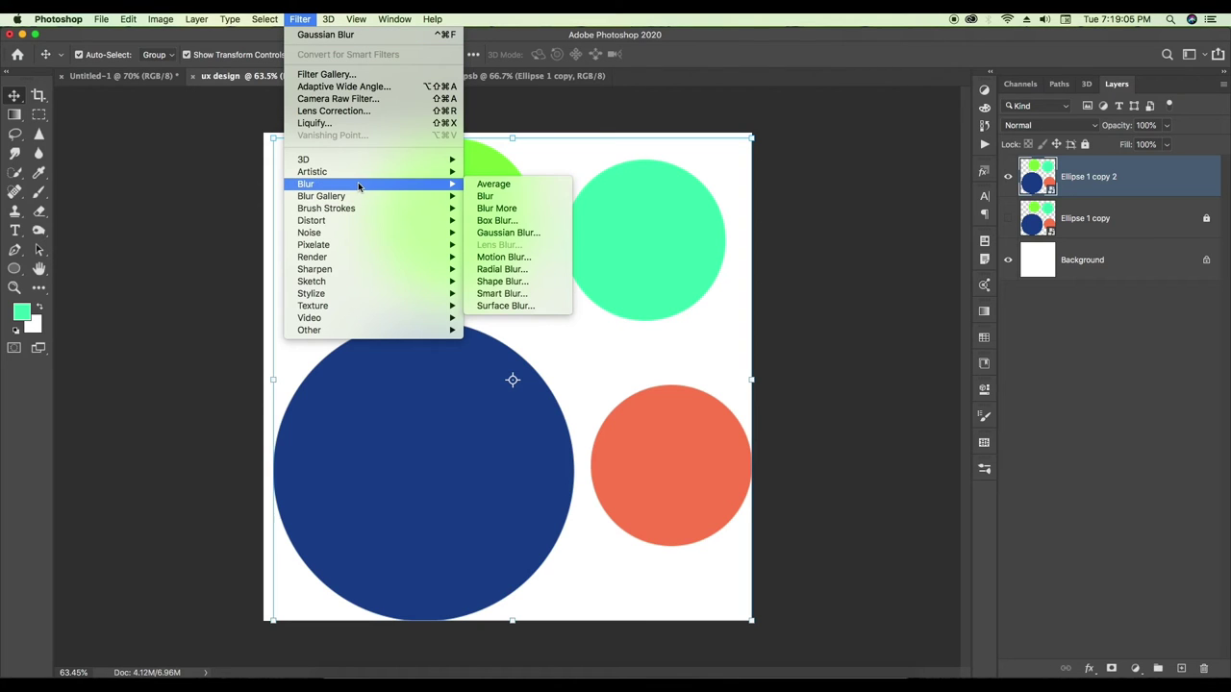
Apply a Gaussian Blur with a 197.1-pixel radius to Ellipse 1 copy 2
{"action": "left_click", "coordinate": [514, 240]}
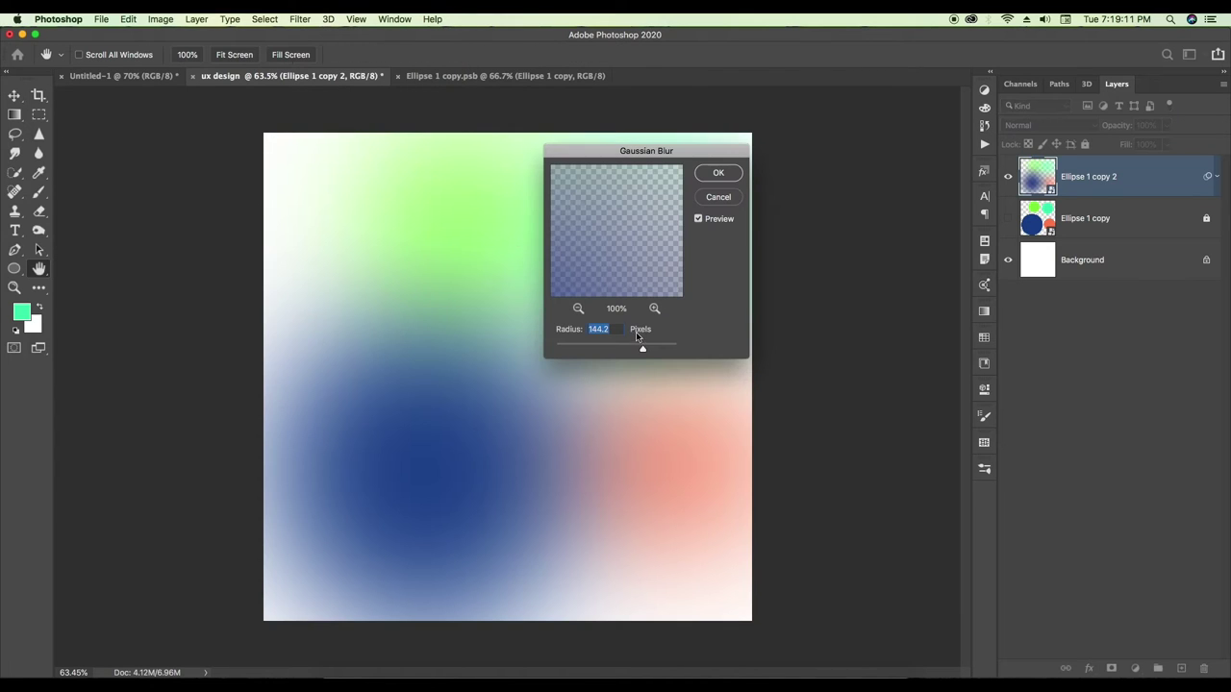
{"action": "left_click_drag", "start_coordinate": [641, 350], "coordinate": [652, 350]}
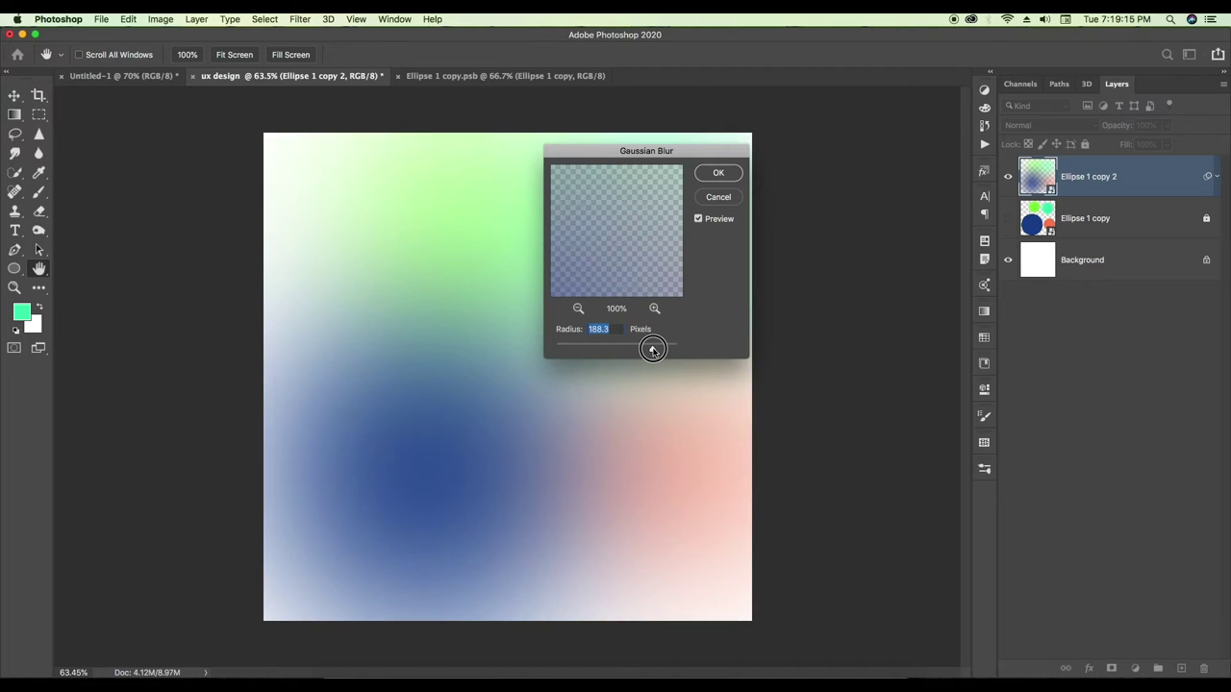
{"action": "mouse_move", "coordinate": [653, 350]}
{"action": "left_mouse_down"}
{"action": "mouse_move", "coordinate": [621, 350]}
{"action": "mouse_move", "coordinate": [652, 349]}
{"action": "left_mouse_up"}
{"action": "left_click_drag", "start_coordinate": [652, 351], "coordinate": [654, 351]}
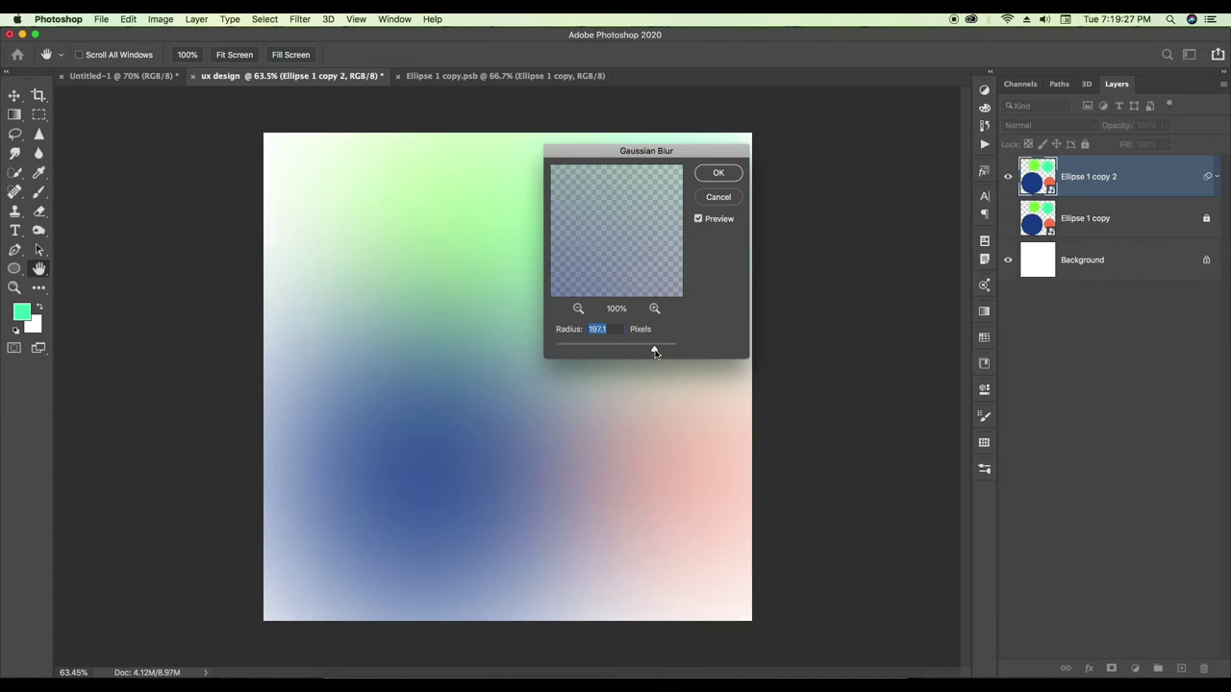
{"action": "left_click", "coordinate": [719, 173]}
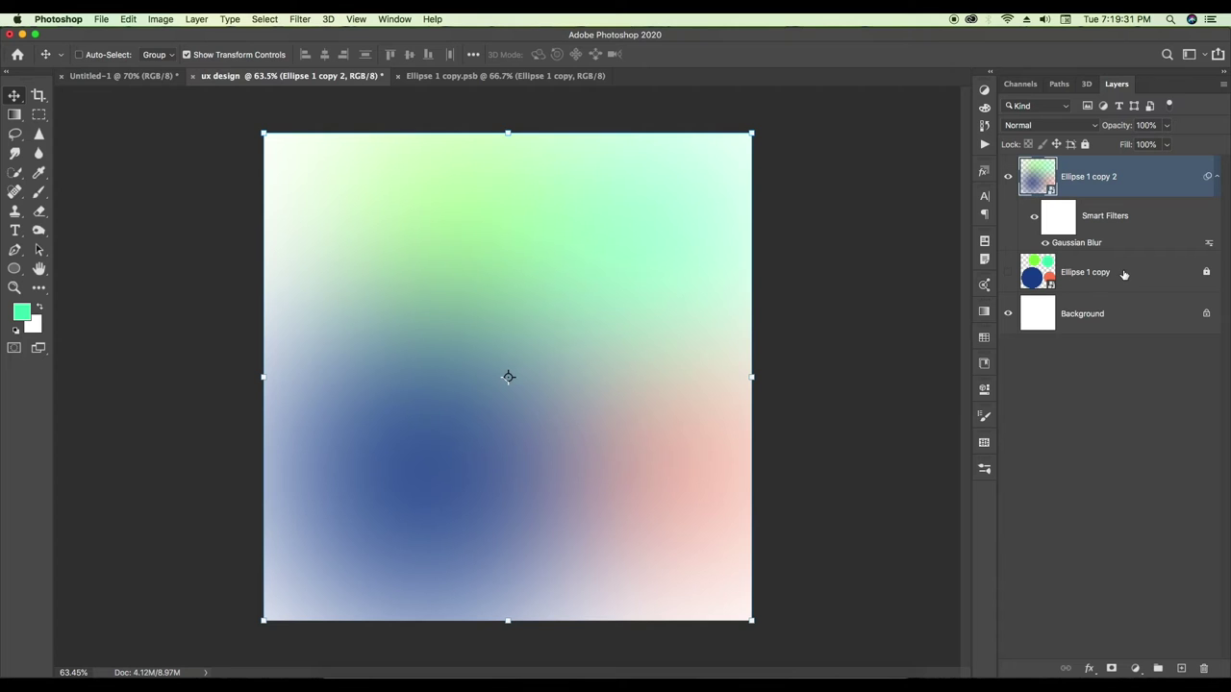
Duplicate the blurred gradient layer and convert the copy to a smart object
{"action": "key", "text": "ctrl+j"}
{"action": "right_click", "coordinate": [1125, 177]}
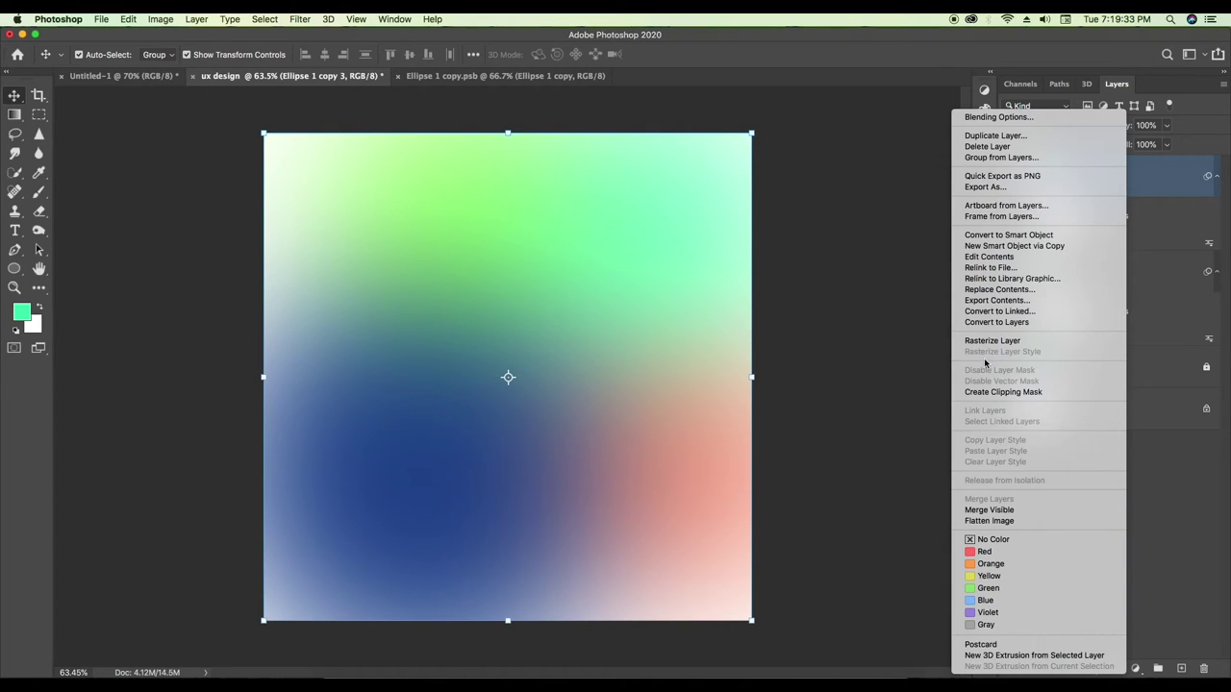
{"action": "left_click", "coordinate": [995, 234]}
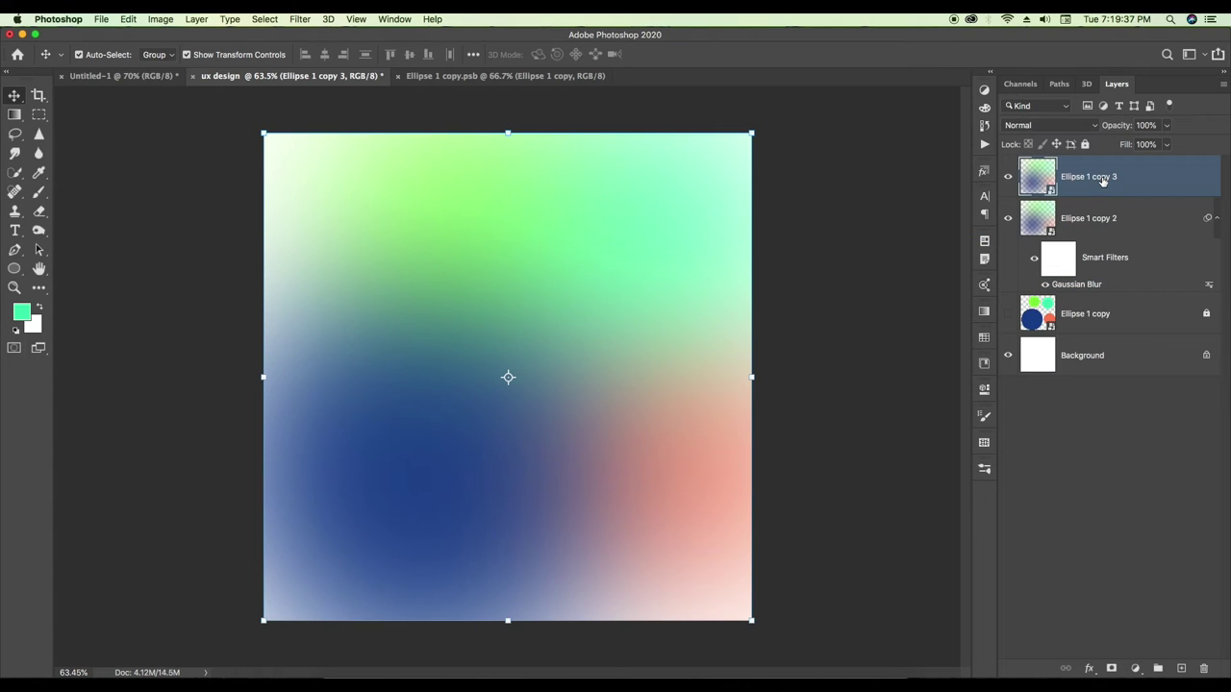
Draw a 576 px white circle right of centre with a 0 pt stroke
{"action": "right_click", "coordinate": [14, 269]}
{"action": "left_click", "coordinate": [91, 294]}
{"action": "left_click_drag", "start_coordinate": [444, 260], "coordinate": [678, 517]}
{"action": "left_click", "coordinate": [797, 474]}
{"action": "left_click", "coordinate": [928, 517]}
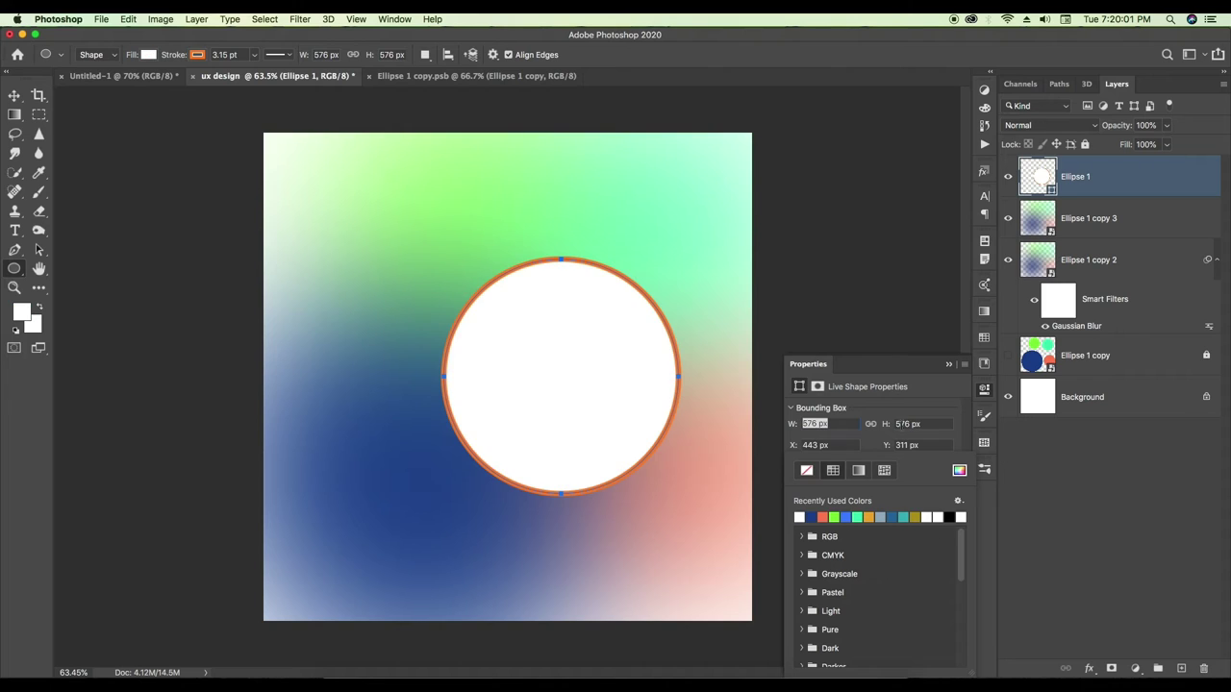
{"action": "left_click", "coordinate": [927, 397]}
{"action": "left_click", "coordinate": [875, 474]}
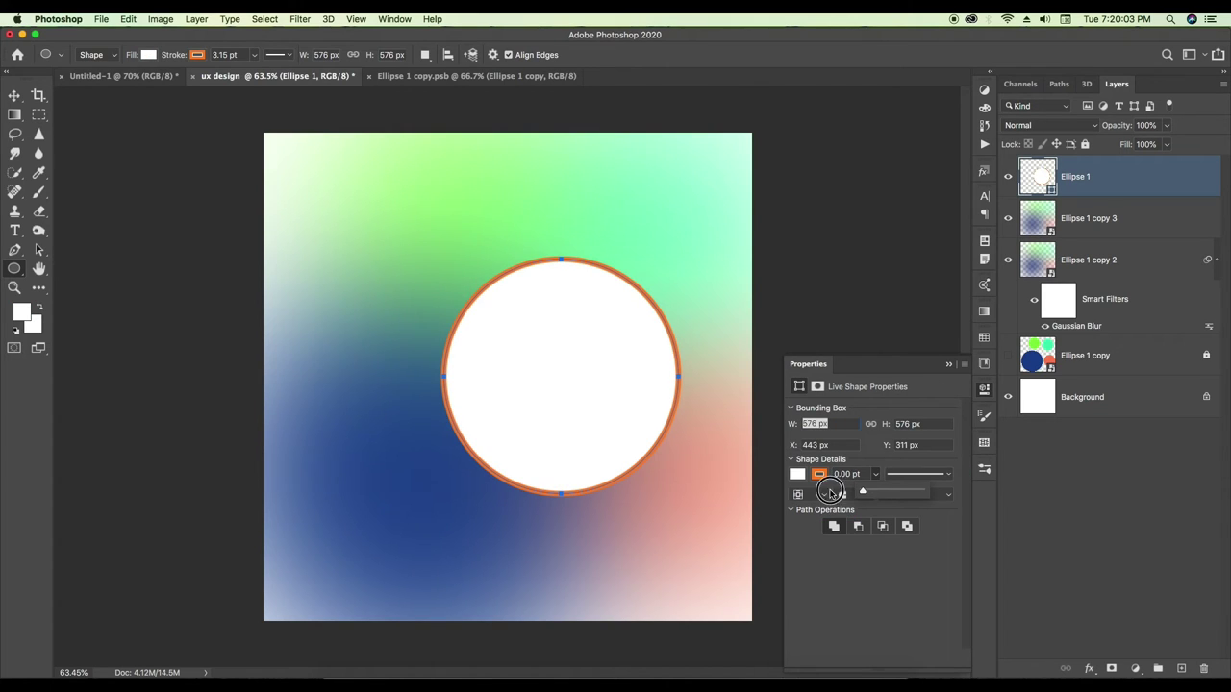
{"action": "left_click_drag", "start_coordinate": [899, 492], "coordinate": [863, 492]}
{"action": "left_click", "coordinate": [1137, 176]}
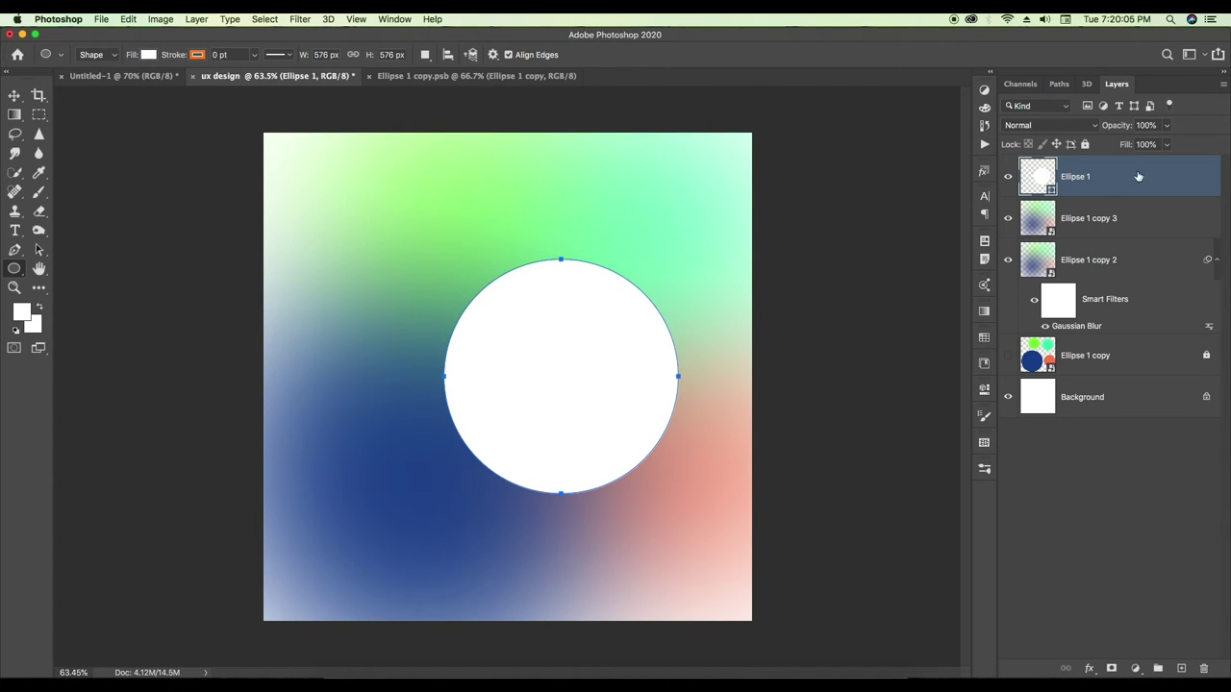
Hide the white circle and reopen the gradient layer's Gaussian Blur settings
{"action": "left_click", "coordinate": [1008, 176]}
{"action": "left_click", "coordinate": [1087, 225]}
{"action": "double_click", "coordinate": [1073, 325]}
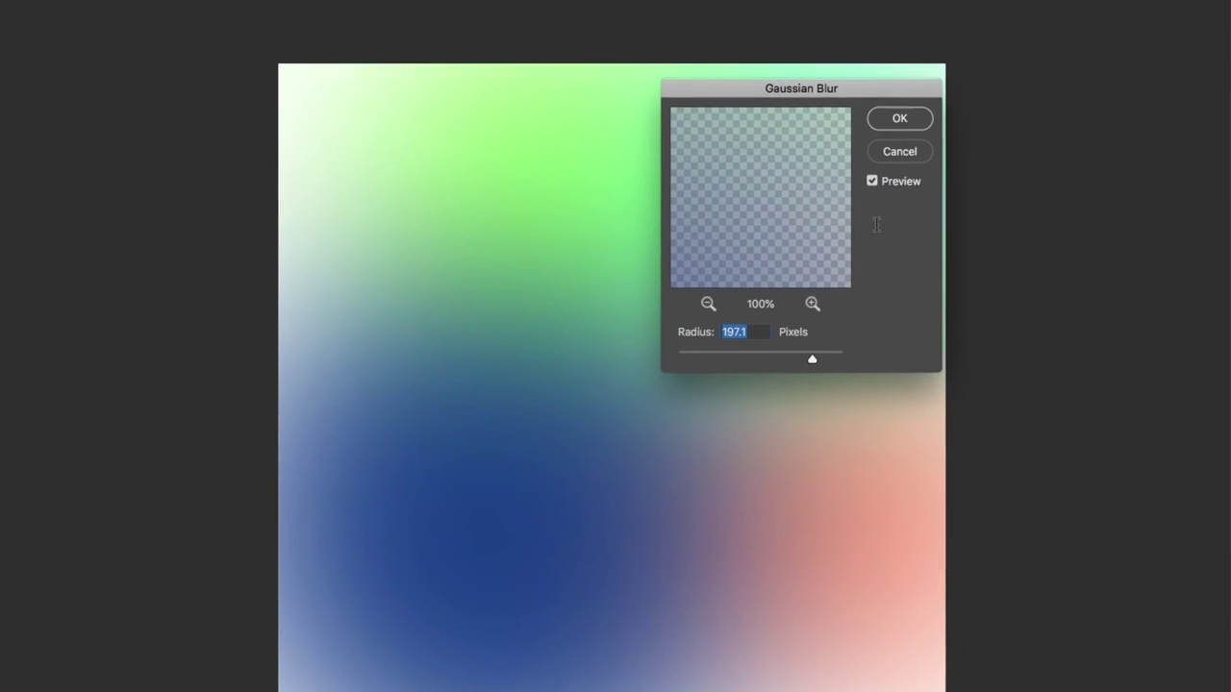
Raise the background gradient's Gaussian Blur radius to about 435 pixels
{"action": "left_click_drag", "start_coordinate": [810, 357], "coordinate": [824, 357]}
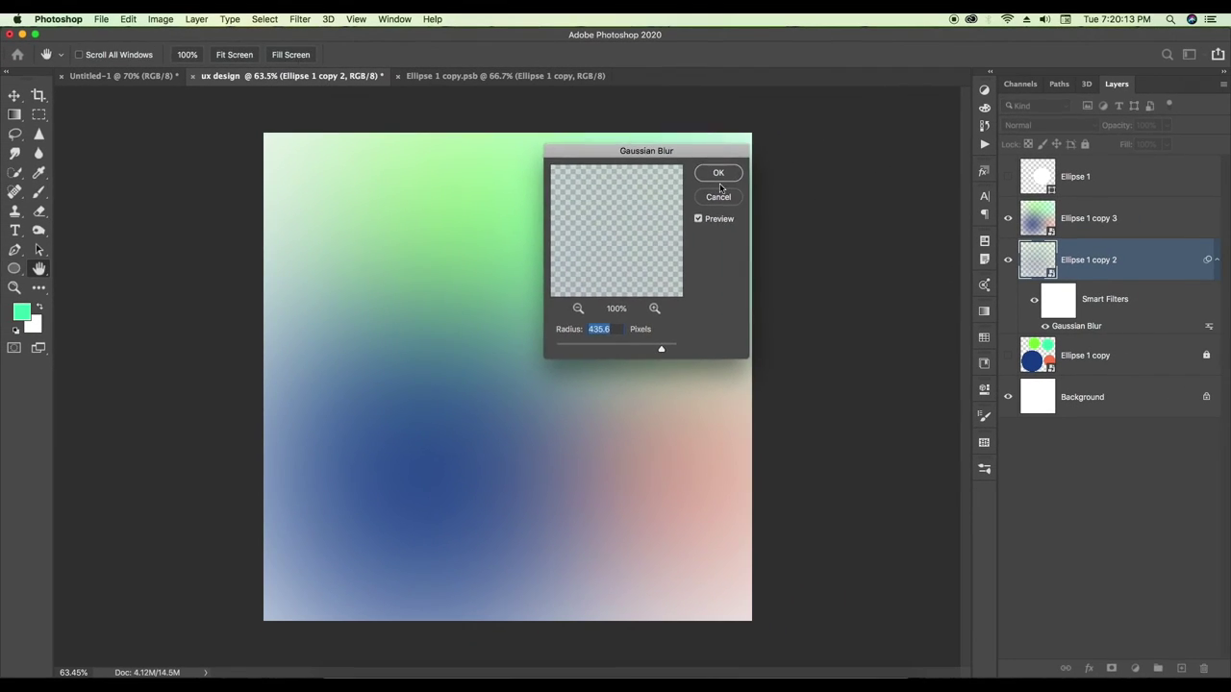
{"action": "left_click", "coordinate": [768, 164]}
{"action": "key", "text": "u"}
Clip the gradient copy into the white circle and shift it right inside the circle
{"action": "left_click", "coordinate": [1008, 176]}
{"action": "mouse_move", "coordinate": [1106, 176]}
{"action": "left_mouse_down"}
{"action": "mouse_move", "coordinate": [1120, 230]}
{"action": "mouse_move", "coordinate": [1106, 178]}
{"action": "left_mouse_up"}
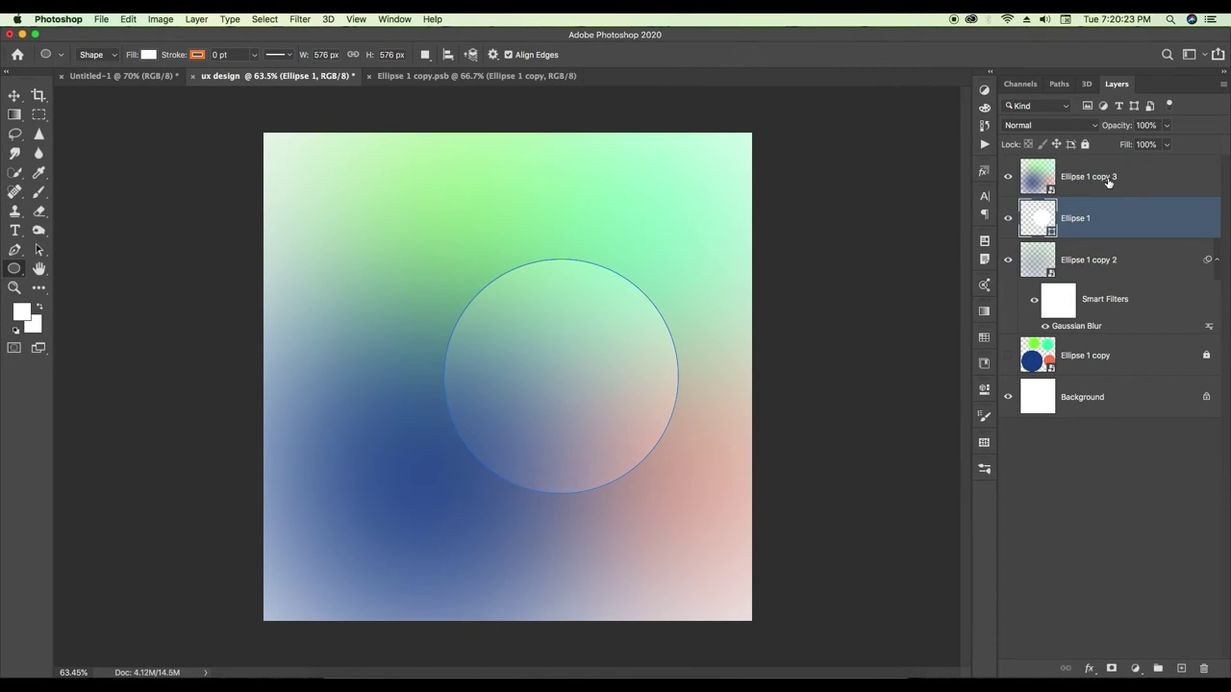
{"action": "left_click", "coordinate": [1071, 191]}
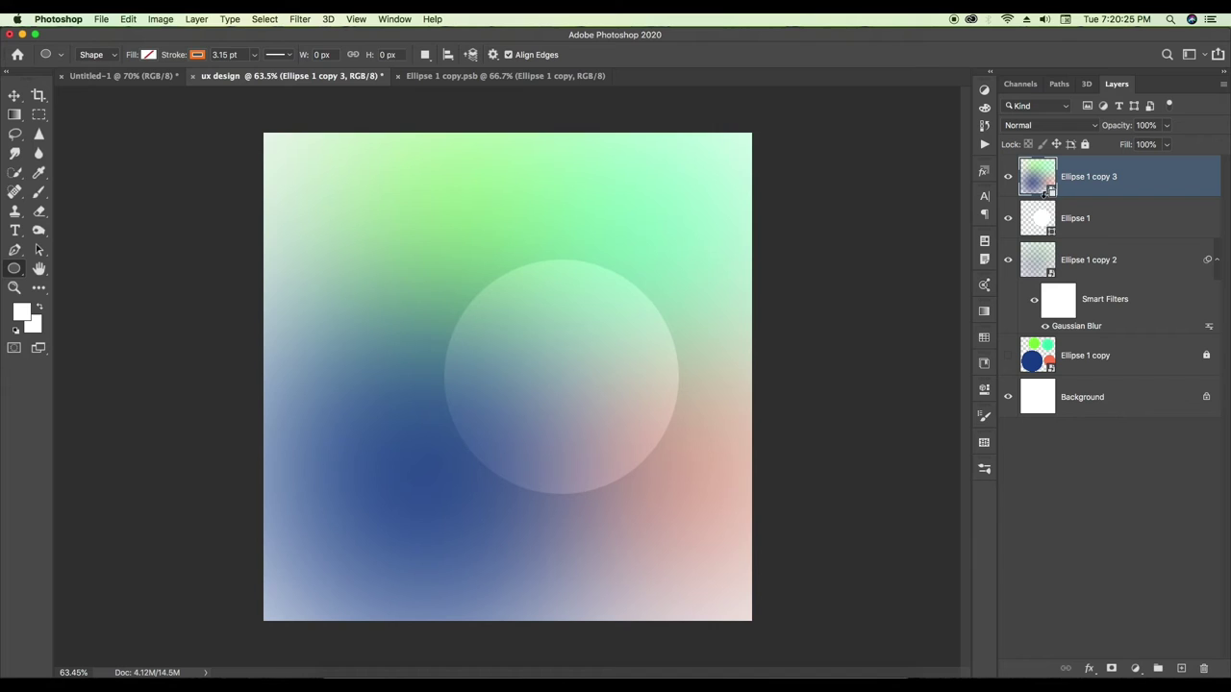
{"action": "left_click", "coordinate": [1045, 197], "text": "alt"}
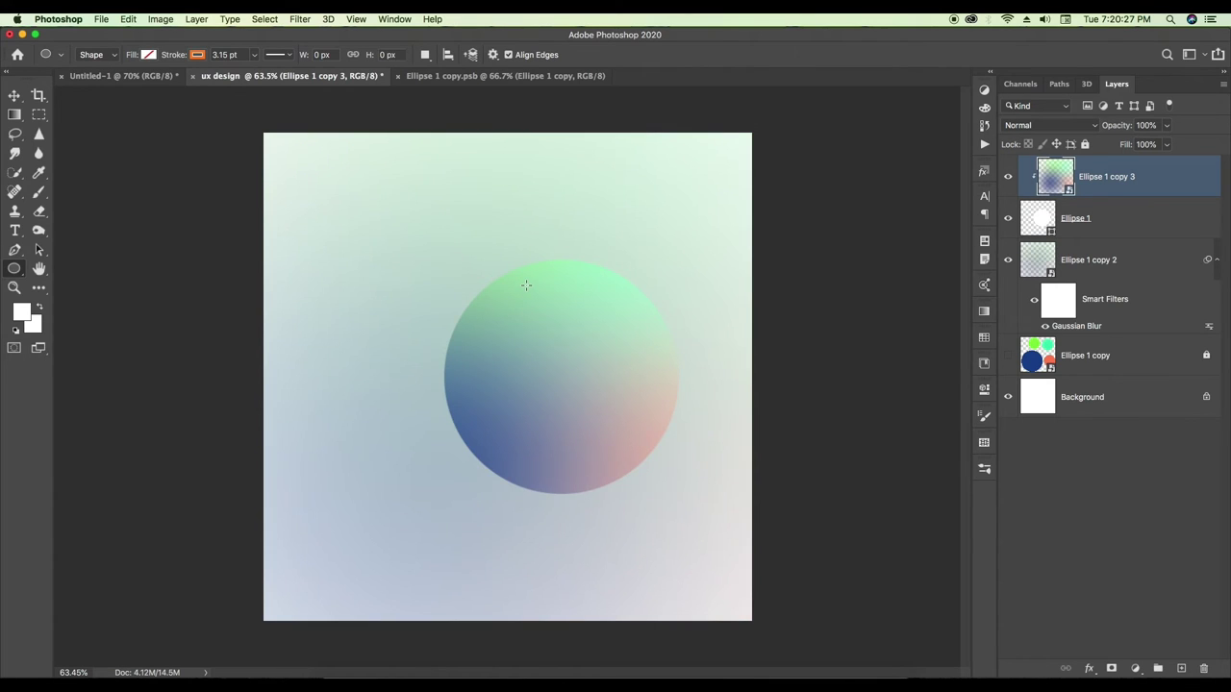
{"action": "left_click", "coordinate": [15, 95]}
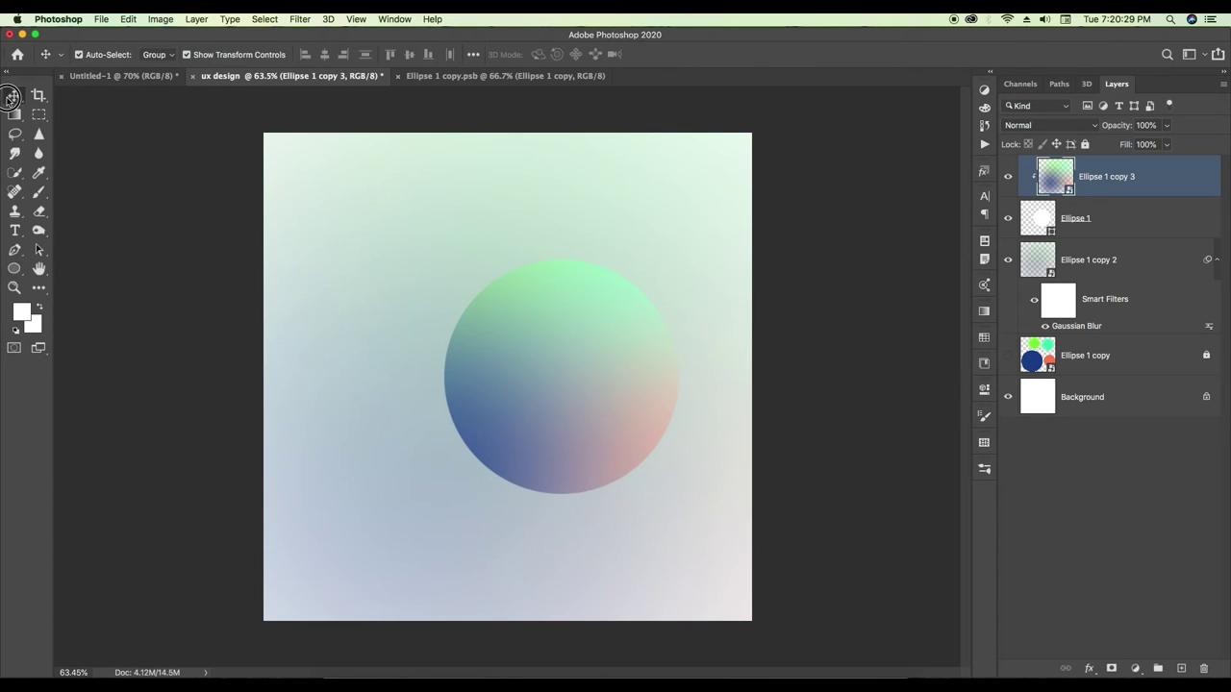
{"action": "left_click_drag", "start_coordinate": [529, 363], "coordinate": [655, 351]}
Hide the white circle and its clipped gradient, leaving the blurred background visible
{"action": "left_click", "coordinate": [1008, 219]}
{"action": "left_click", "coordinate": [1007, 219]}
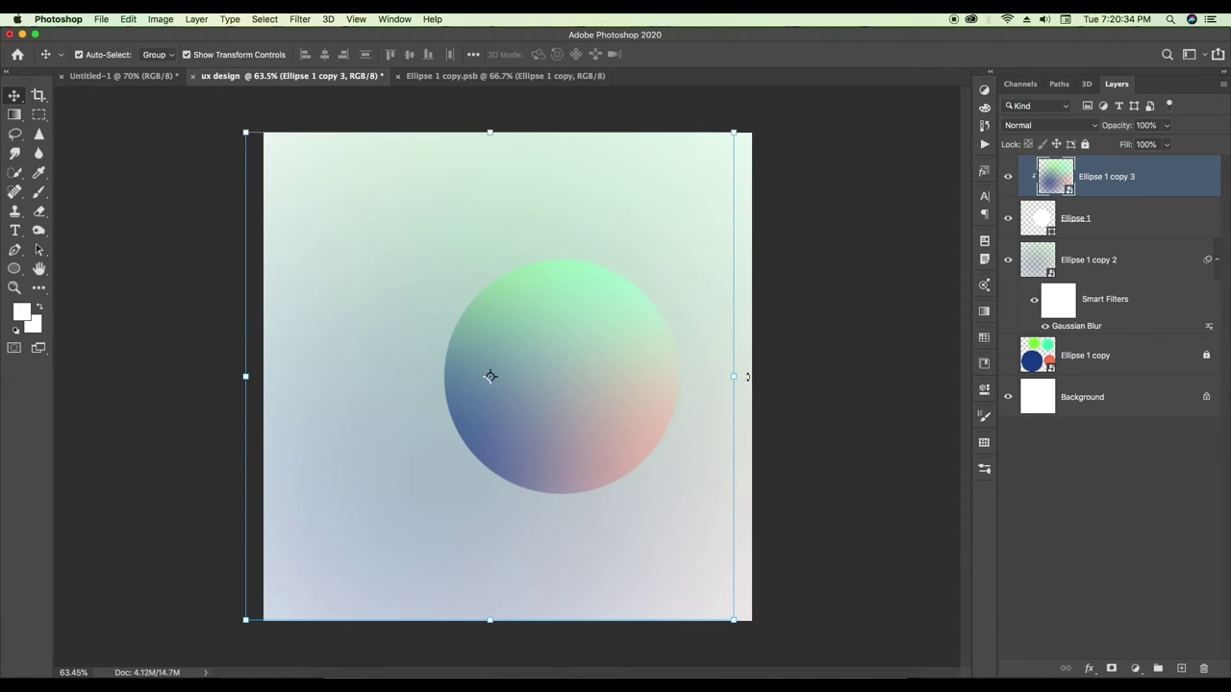
{"action": "left_click", "coordinate": [1008, 175]}
{"action": "left_click", "coordinate": [1007, 218]}
{"action": "left_click", "coordinate": [1007, 258]}
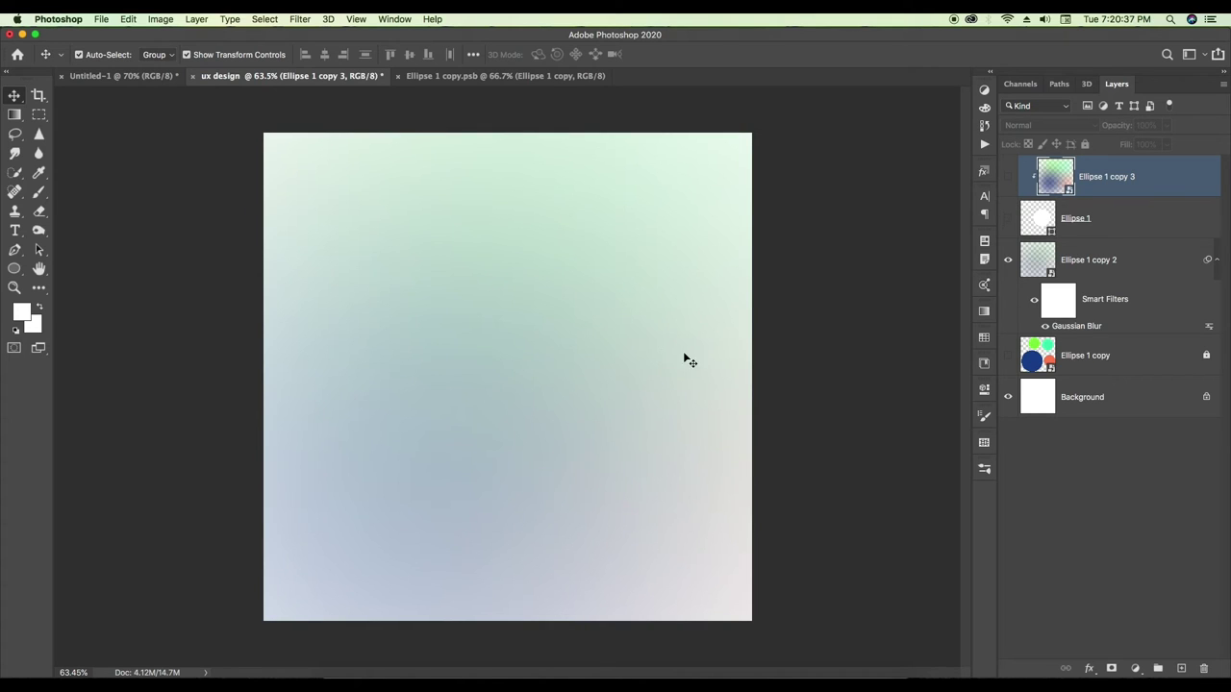
Lower the background's Gaussian Blur radius to about 173.6 pixels
{"action": "double_click", "coordinate": [1075, 326]}
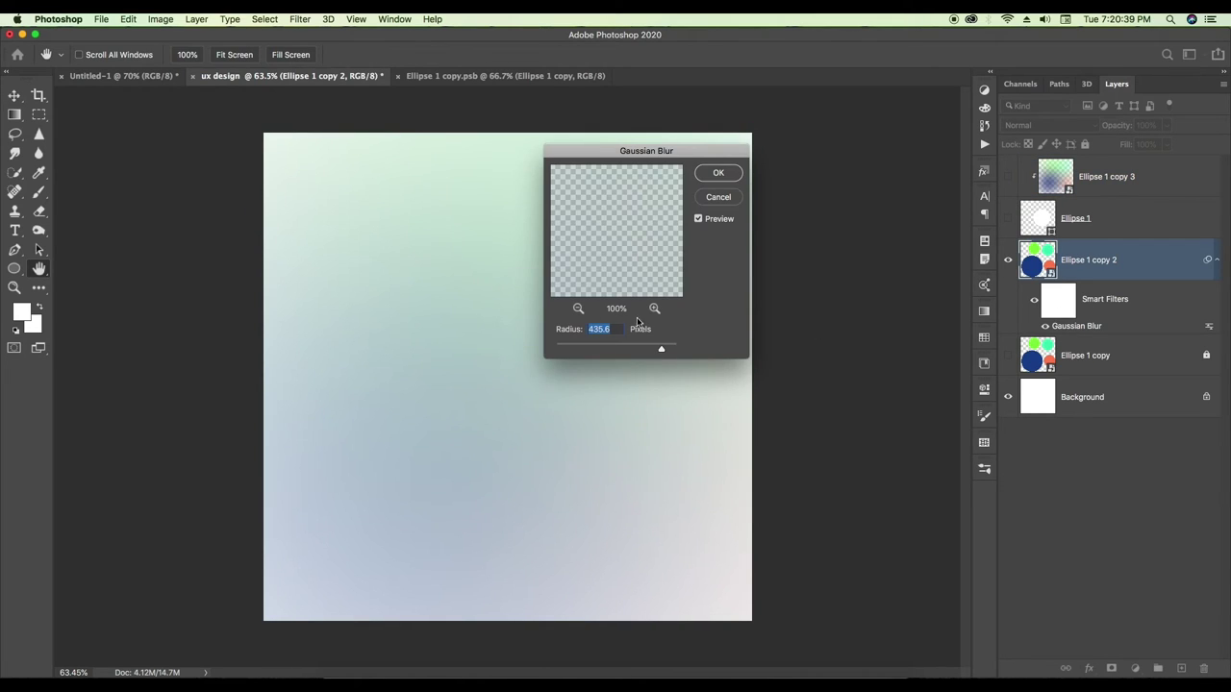
{"action": "left_click_drag", "start_coordinate": [649, 346], "coordinate": [647, 347]}
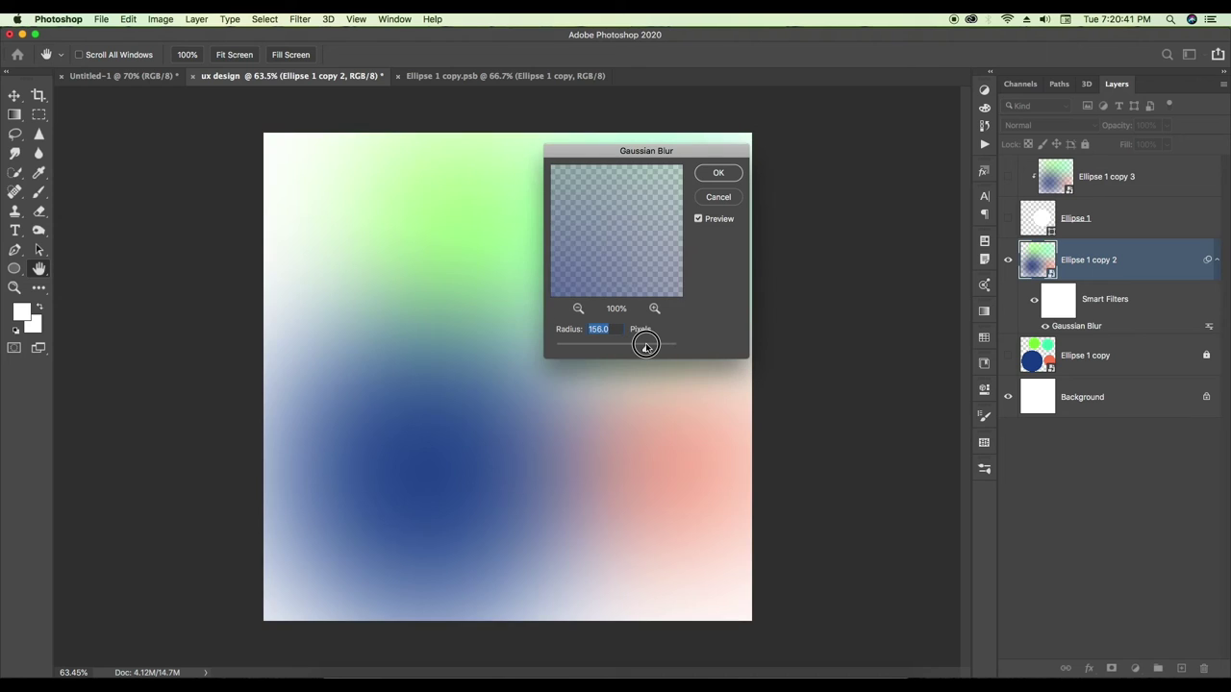
{"action": "left_click_drag", "start_coordinate": [647, 347], "coordinate": [650, 349]}
Apply the reduced blur and make both circle layers visible again
{"action": "left_click", "coordinate": [719, 173]}
{"action": "key", "text": "v"}
{"action": "left_click_drag", "start_coordinate": [1007, 218], "coordinate": [1008, 176]}
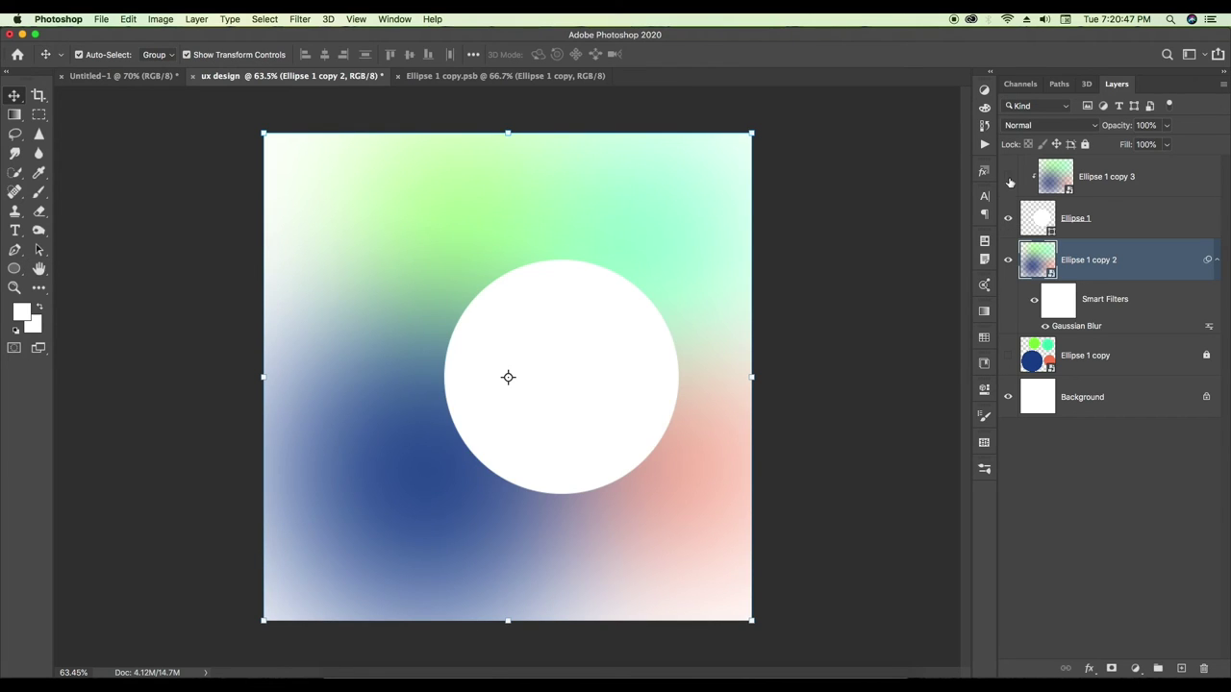
Move the circle and its clipped gradient together to just left of the canvas centre
{"action": "left_click", "coordinate": [1057, 180]}
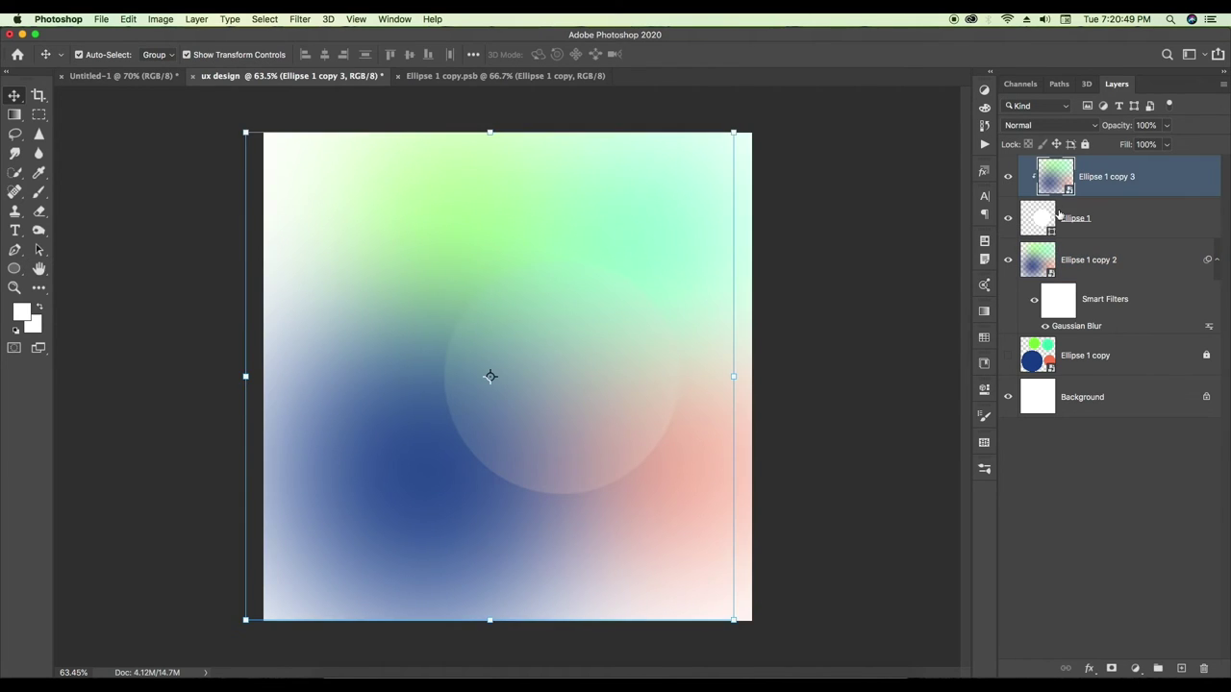
{"action": "left_click", "coordinate": [1113, 219], "text": "shift"}
{"action": "left_click_drag", "start_coordinate": [489, 375], "coordinate": [635, 287]}
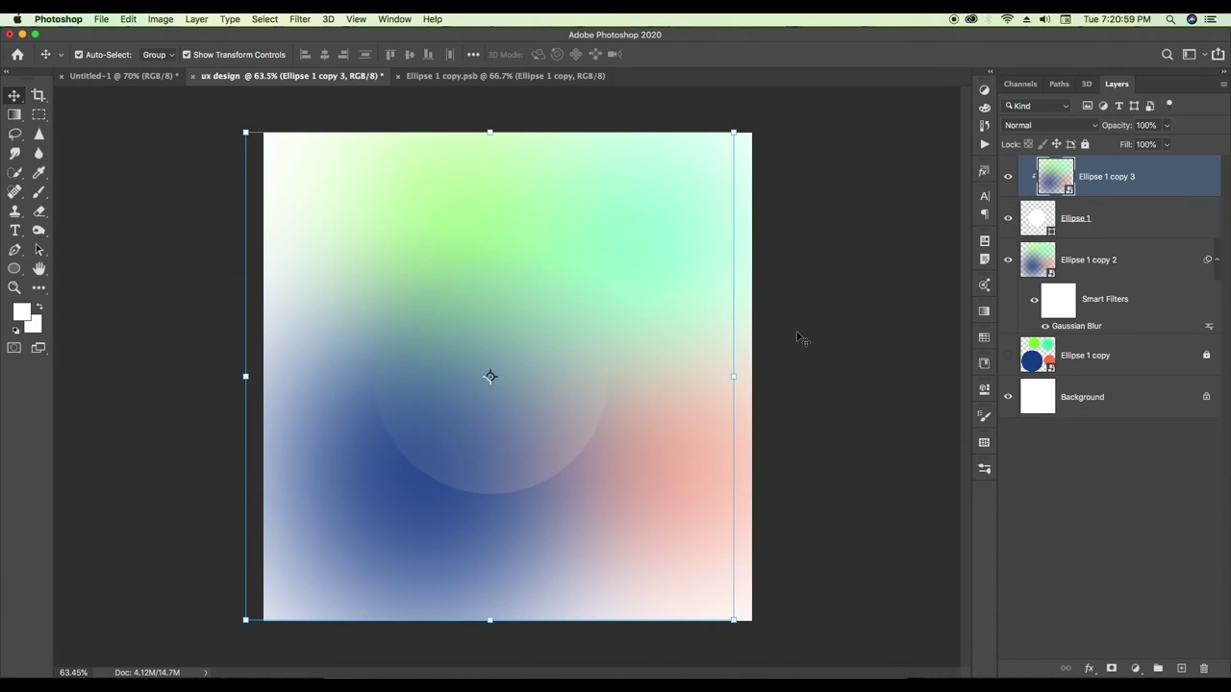
{"action": "left_click_drag", "start_coordinate": [633, 286], "coordinate": [632, 282]}
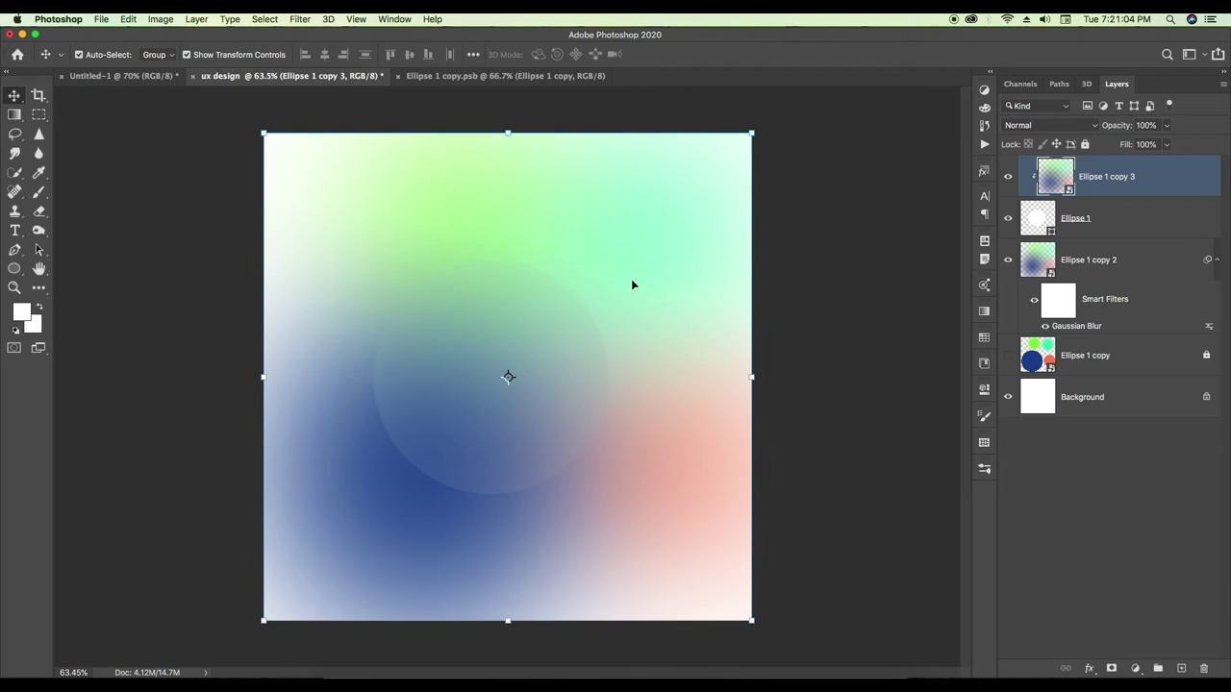
{"action": "left_click", "coordinate": [1122, 222], "text": "shift"}
Group both ellipse layers as 'c' and move the group up and right toward centre
{"action": "right_click", "coordinate": [1122, 222]}
{"action": "left_click", "coordinate": [881, 394]}
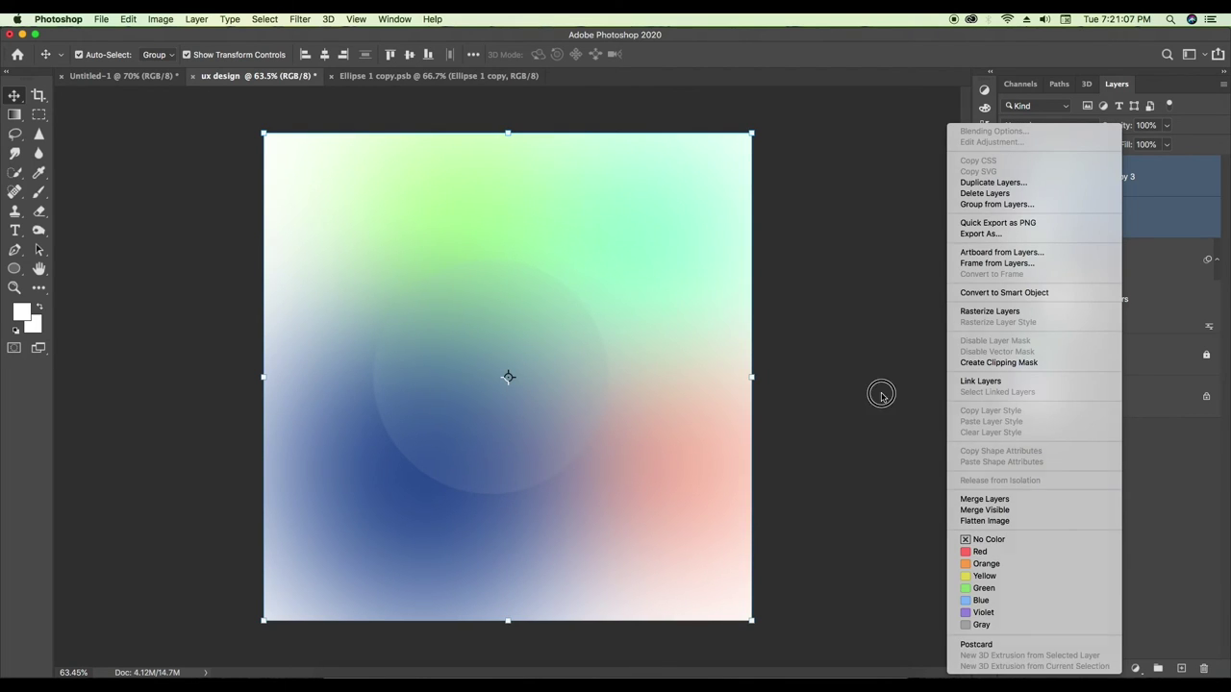
{"action": "key", "text": "super+g"}
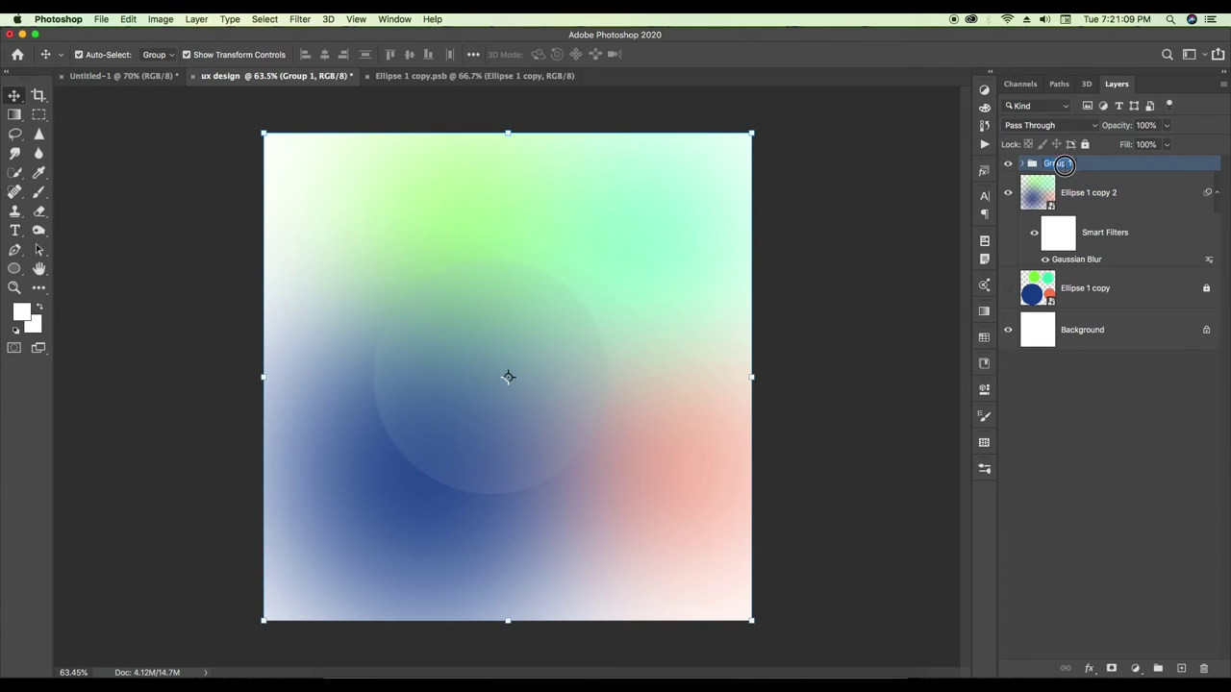
{"action": "double_click", "coordinate": [1057, 164]}
{"action": "type", "text": "c"}
{"action": "key", "text": "Return"}
{"action": "mouse_move", "coordinate": [554, 387]}
{"action": "left_mouse_down"}
{"action": "mouse_move", "coordinate": [574, 323]}
{"action": "mouse_move", "coordinate": [494, 330]}
{"action": "mouse_move", "coordinate": [495, 401]}
{"action": "mouse_move", "coordinate": [533, 445]}
{"action": "mouse_move", "coordinate": [616, 463]}
{"action": "mouse_move", "coordinate": [659, 401]}
{"action": "mouse_move", "coordinate": [648, 321]}
{"action": "mouse_move", "coordinate": [610, 272]}
{"action": "mouse_move", "coordinate": [536, 262]}
{"action": "mouse_move", "coordinate": [475, 286]}
{"action": "mouse_move", "coordinate": [464, 356]}
{"action": "mouse_move", "coordinate": [475, 426]}
{"action": "mouse_move", "coordinate": [524, 465]}
{"action": "mouse_move", "coordinate": [596, 467]}
{"action": "mouse_move", "coordinate": [673, 423]}
{"action": "mouse_move", "coordinate": [682, 480]}
{"action": "mouse_move", "coordinate": [624, 478]}
{"action": "mouse_move", "coordinate": [535, 431]}
{"action": "mouse_move", "coordinate": [593, 376]}
{"action": "mouse_move", "coordinate": [566, 369]}
{"action": "mouse_move", "coordinate": [572, 389]}
{"action": "mouse_move", "coordinate": [595, 384]}
{"action": "left_mouse_up"}
{"action": "left_click", "coordinate": [1089, 668]}
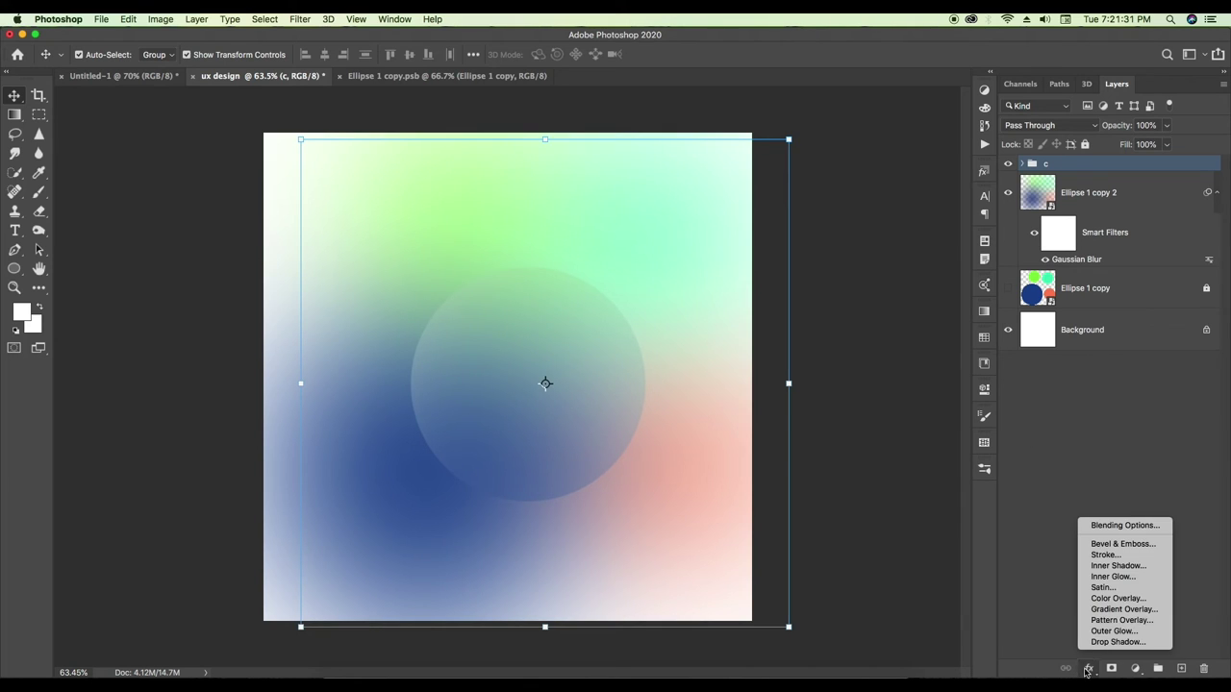
Discard the circle's drop shadow and reveal the title text layer in Untitled-1
{"action": "left_click", "coordinate": [1120, 640]}
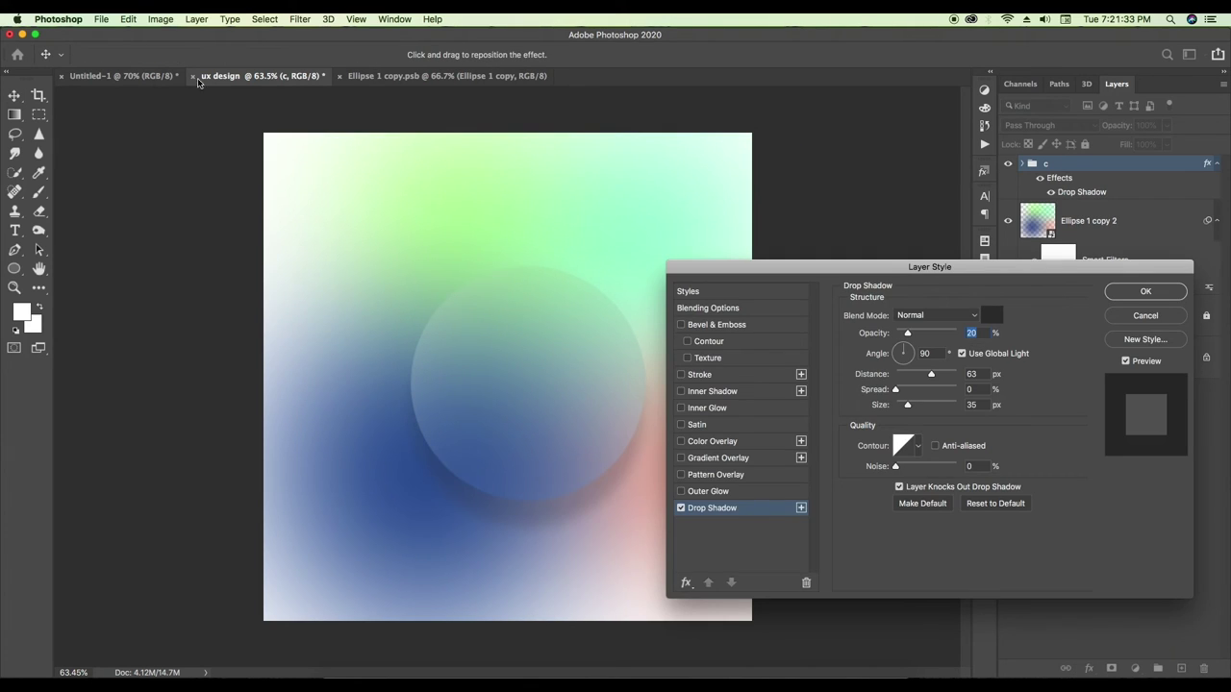
{"action": "left_click", "coordinate": [1141, 318]}
{"action": "left_click", "coordinate": [60, 74]}
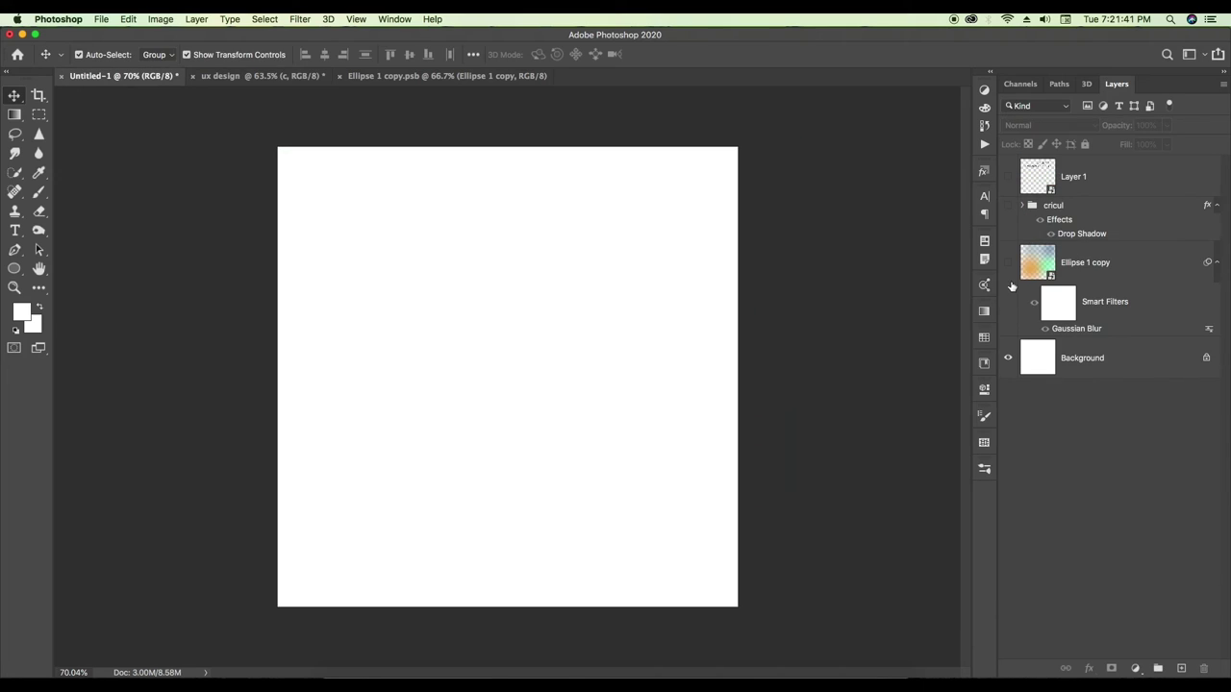
{"action": "left_click", "coordinate": [1007, 178]}
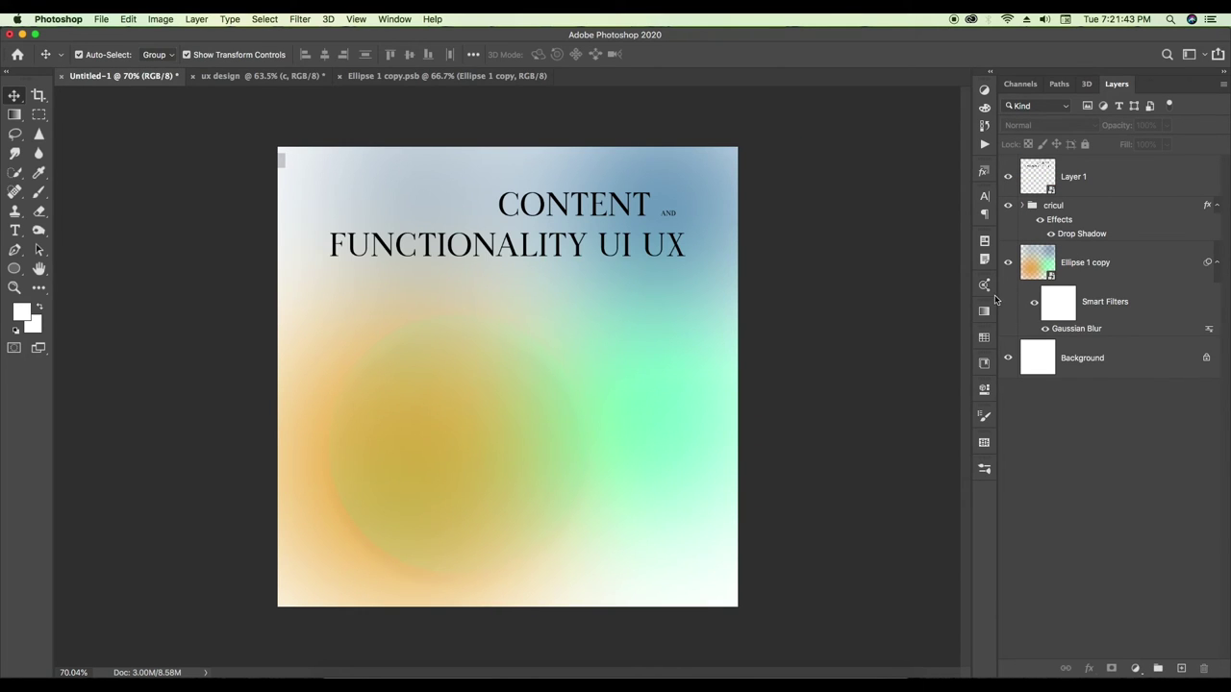
Nudge the circle up-right in Untitled-1, then shift group c slightly left in ux design
{"action": "left_click_drag", "start_coordinate": [473, 448], "coordinate": [510, 434]}
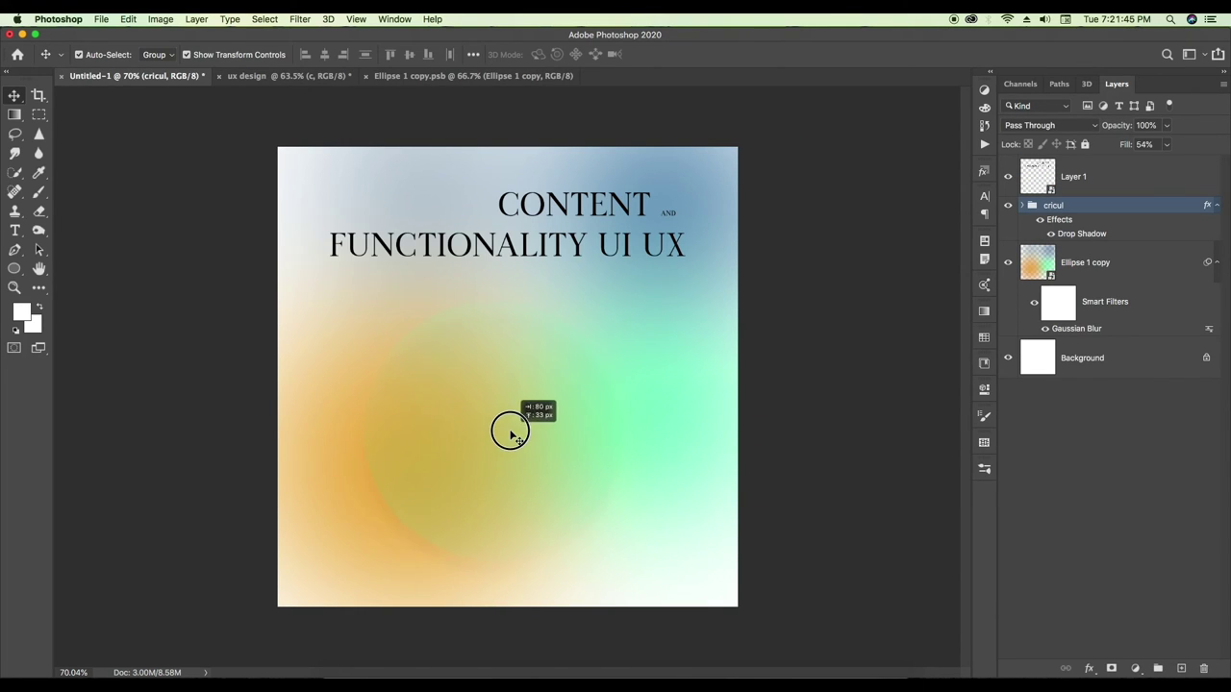
{"action": "scroll", "coordinate": [415, 530], "scroll_direction": "up", "scroll_amount": 5}
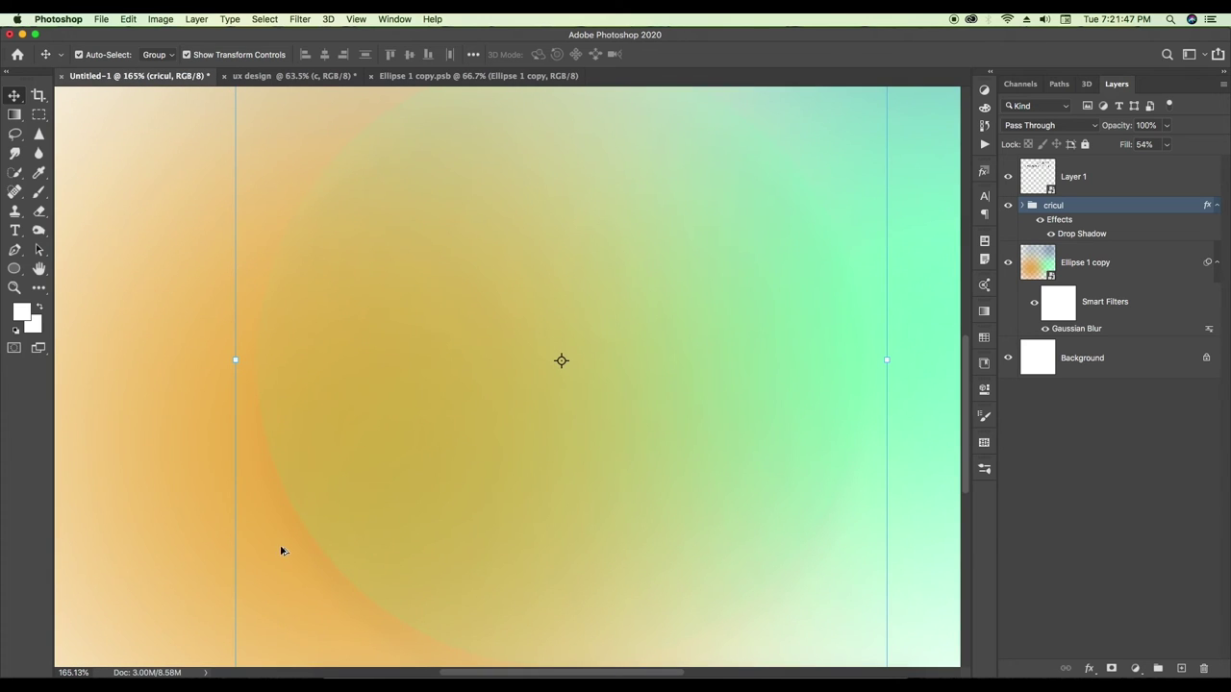
{"action": "scroll", "coordinate": [434, 475], "scroll_direction": "down", "scroll_amount": 2}
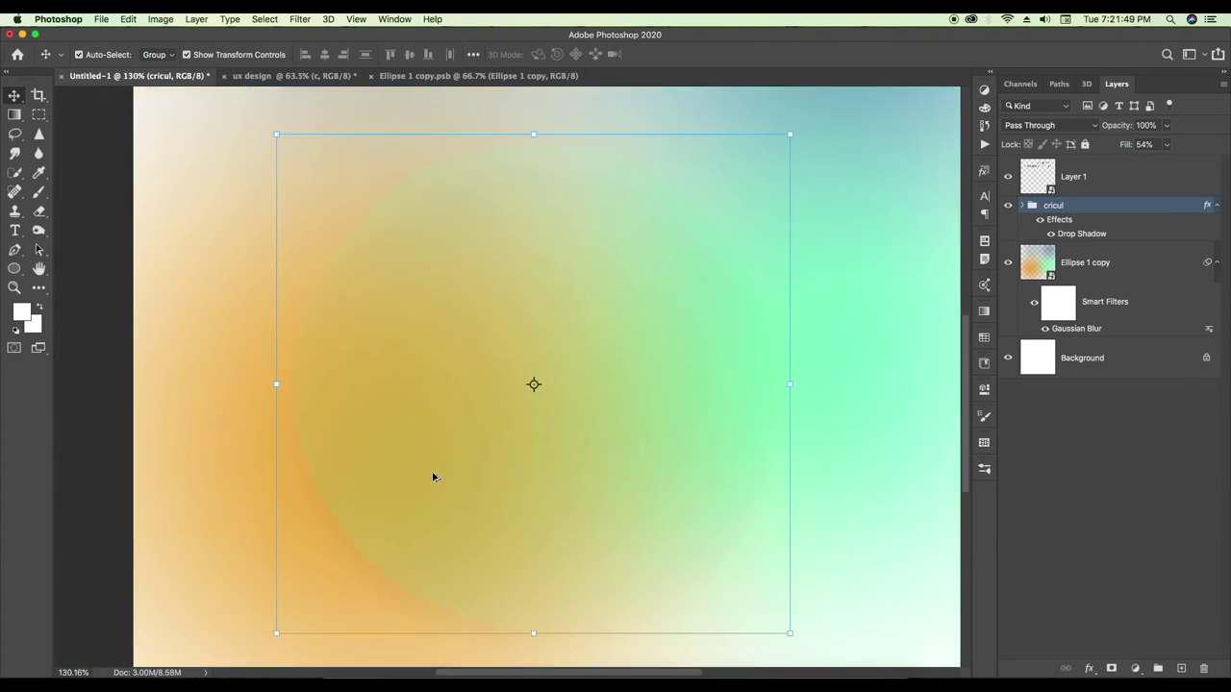
{"action": "scroll", "coordinate": [432, 476], "scroll_direction": "down", "scroll_amount": 3}
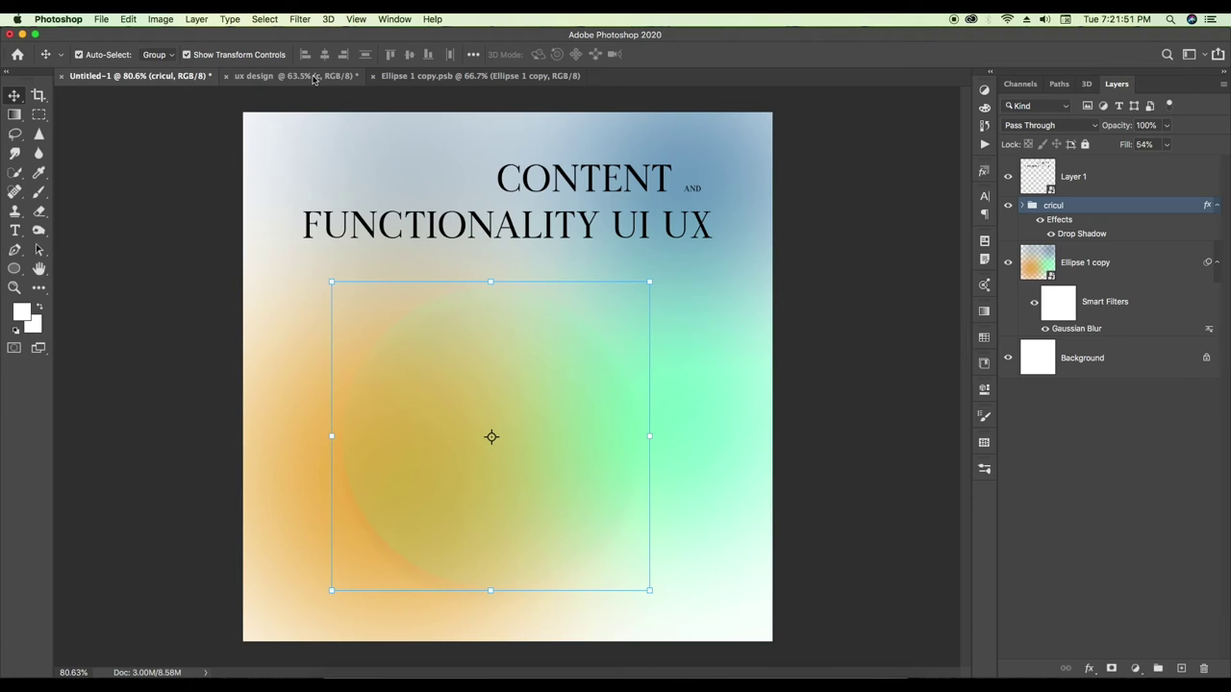
{"action": "left_click", "coordinate": [288, 75]}
{"action": "left_click_drag", "start_coordinate": [566, 384], "coordinate": [542, 384]}
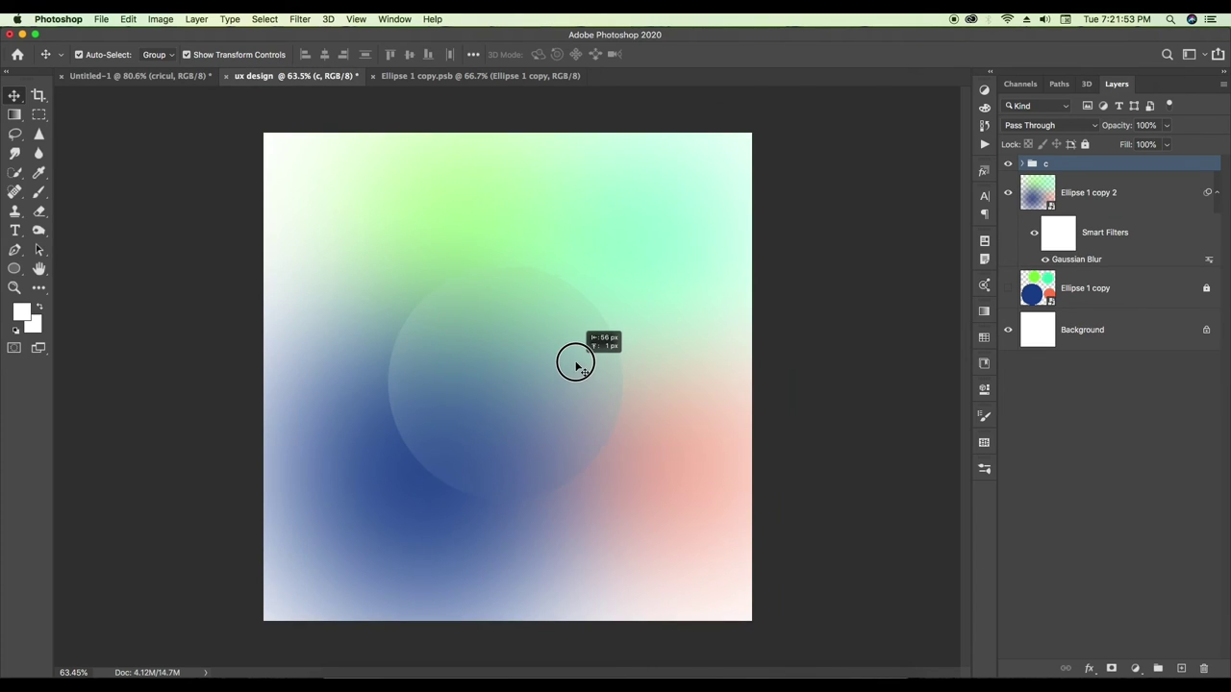
Add a Drop Shadow effect to group c and try out its size
{"action": "left_click", "coordinate": [1100, 667]}
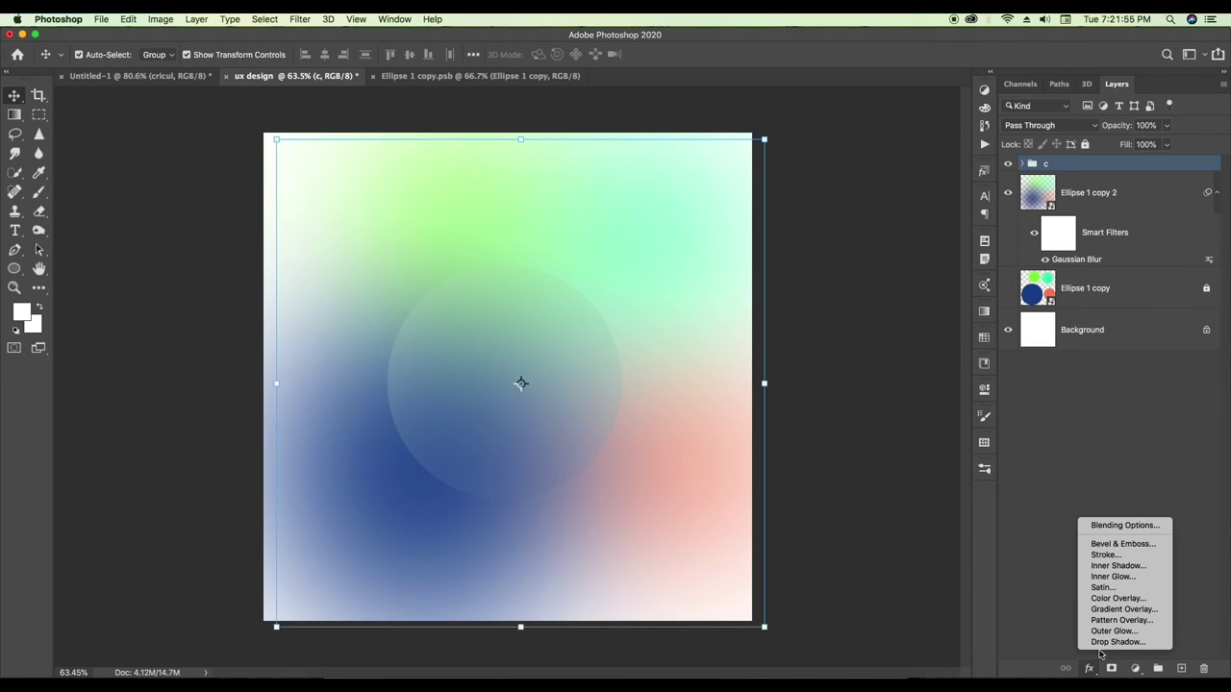
{"action": "left_click", "coordinate": [1106, 638]}
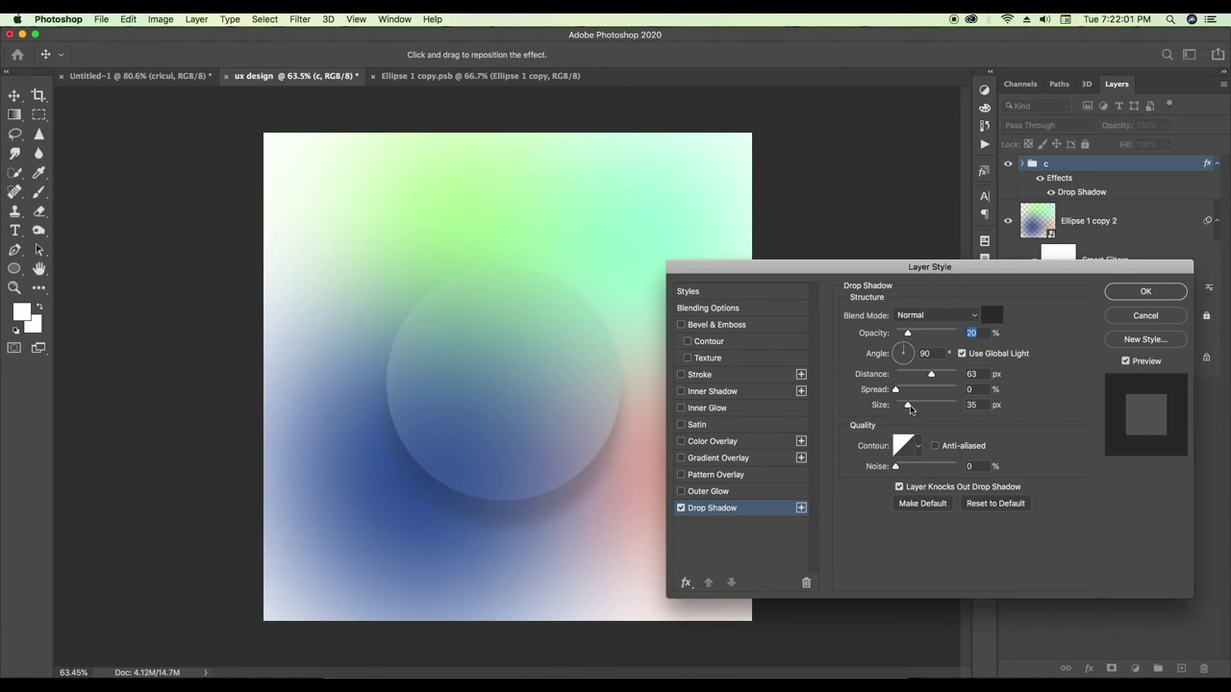
{"action": "left_click_drag", "start_coordinate": [905, 405], "coordinate": [897, 405]}
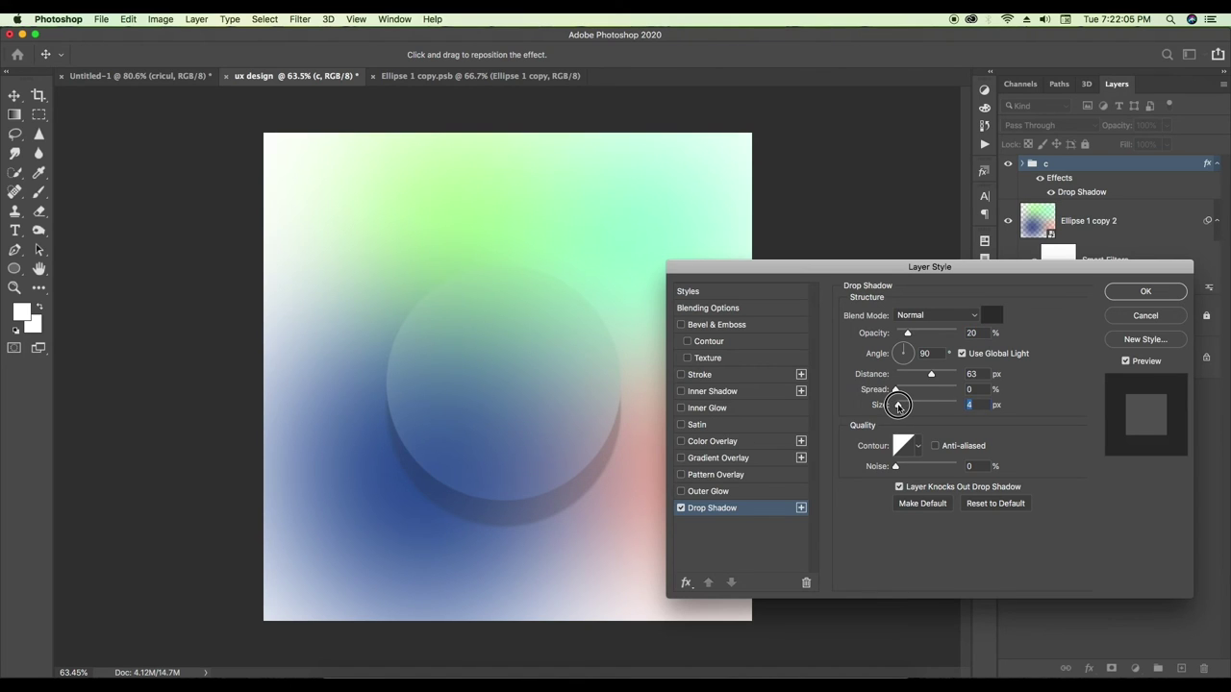
{"action": "left_click_drag", "start_coordinate": [897, 404], "coordinate": [902, 405]}
{"action": "left_click_drag", "start_coordinate": [900, 405], "coordinate": [918, 405]}
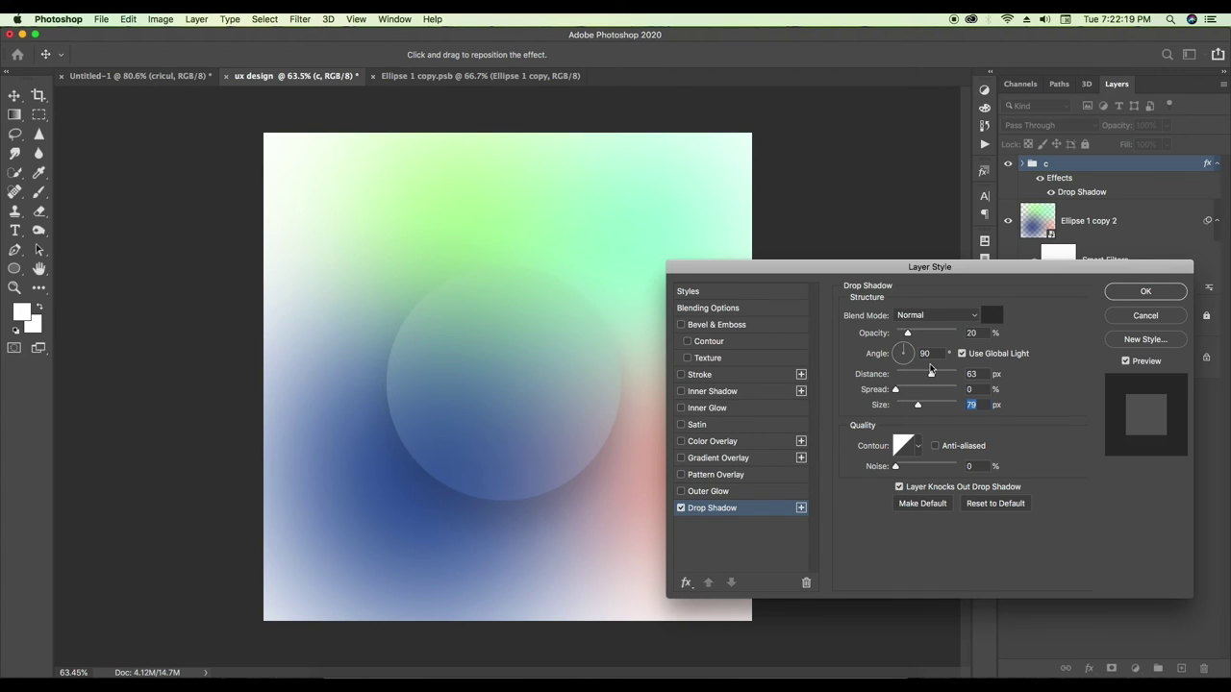
Set the shadow to 0° angle, 16% opacity and 122 px size, and apply it
{"action": "left_click", "coordinate": [925, 353]}
{"action": "type", "text": "0"}
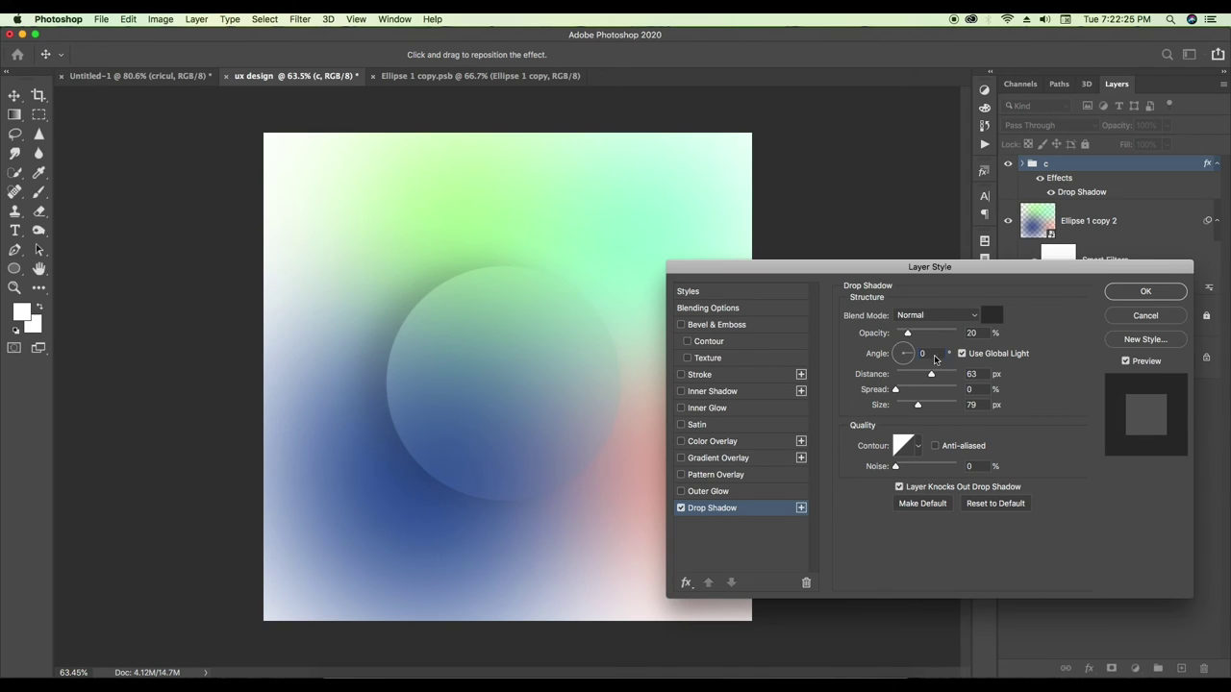
{"action": "left_click_drag", "start_coordinate": [909, 336], "coordinate": [905, 335]}
{"action": "left_click_drag", "start_coordinate": [917, 405], "coordinate": [925, 409]}
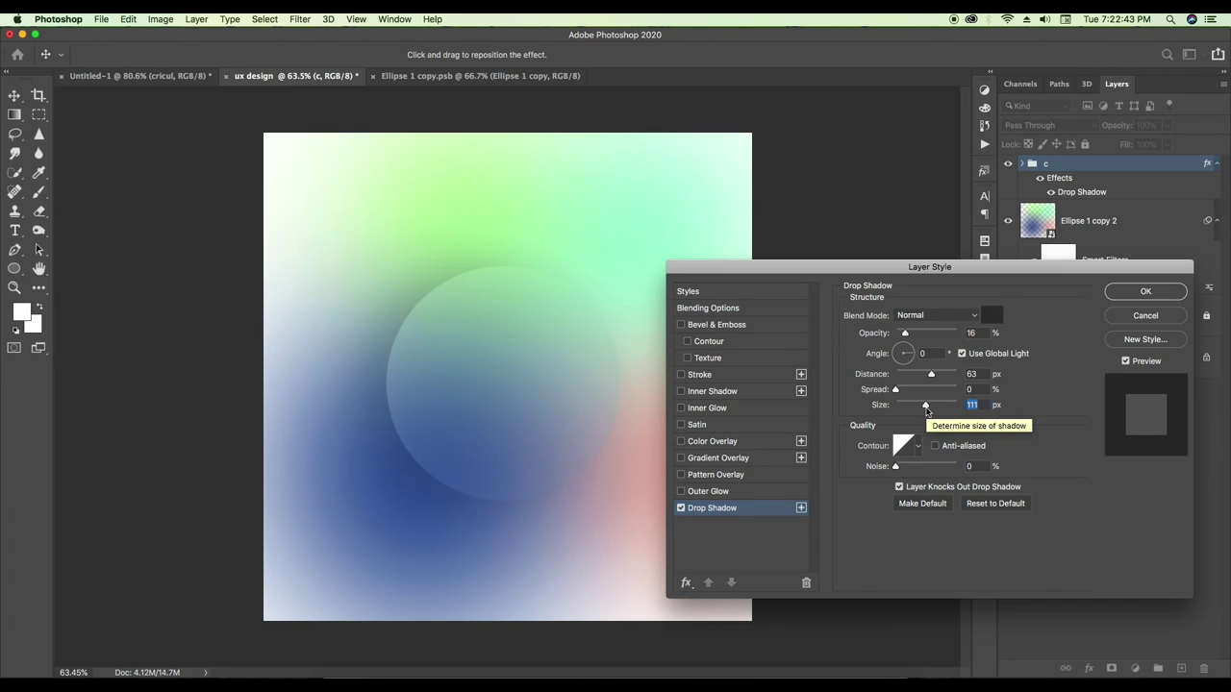
{"action": "mouse_move", "coordinate": [926, 410]}
{"action": "left_mouse_down"}
{"action": "mouse_move", "coordinate": [874, 407]}
{"action": "mouse_move", "coordinate": [925, 406]}
{"action": "left_mouse_up"}
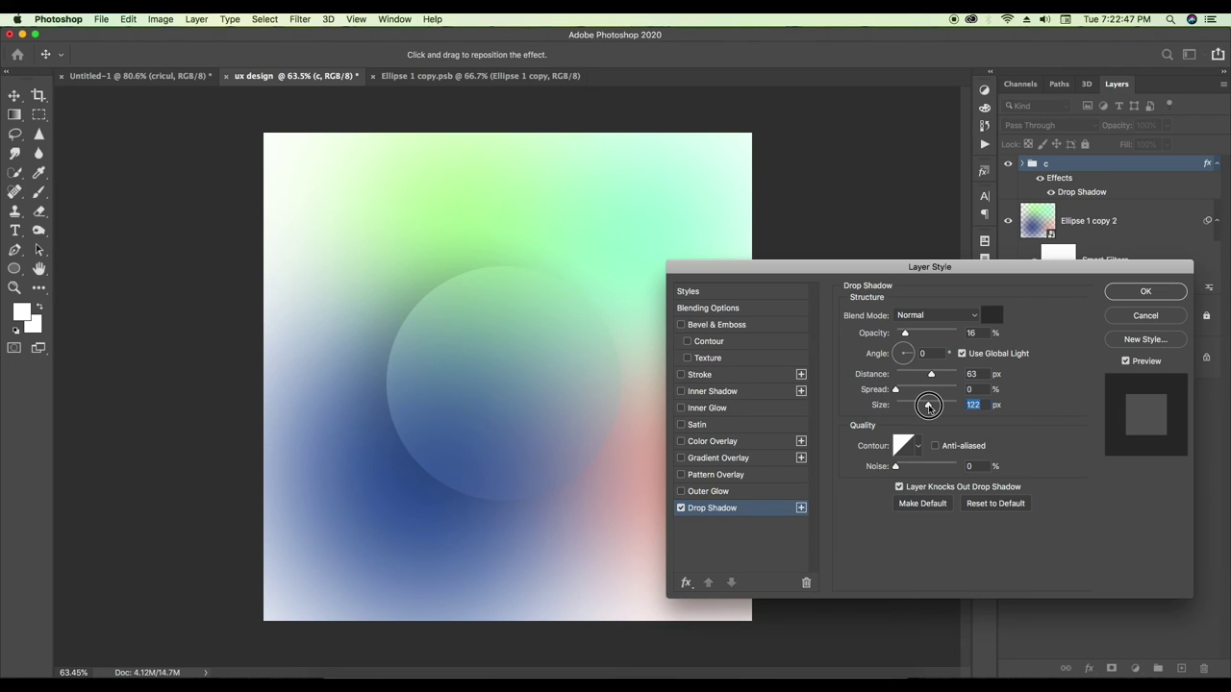
{"action": "left_click", "coordinate": [1143, 291]}
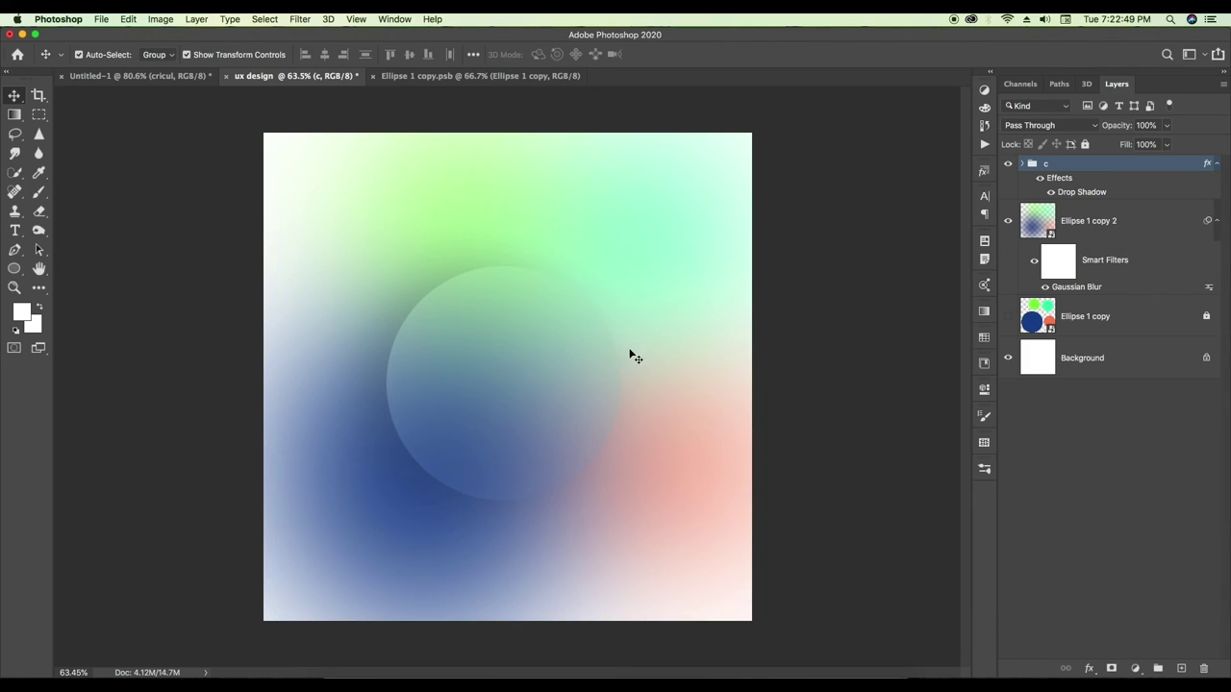
Drag the title text layer from Untitled-1 into the ux design poster
{"action": "left_click_drag", "start_coordinate": [569, 381], "coordinate": [571, 379]}
{"action": "left_click", "coordinate": [1086, 181]}
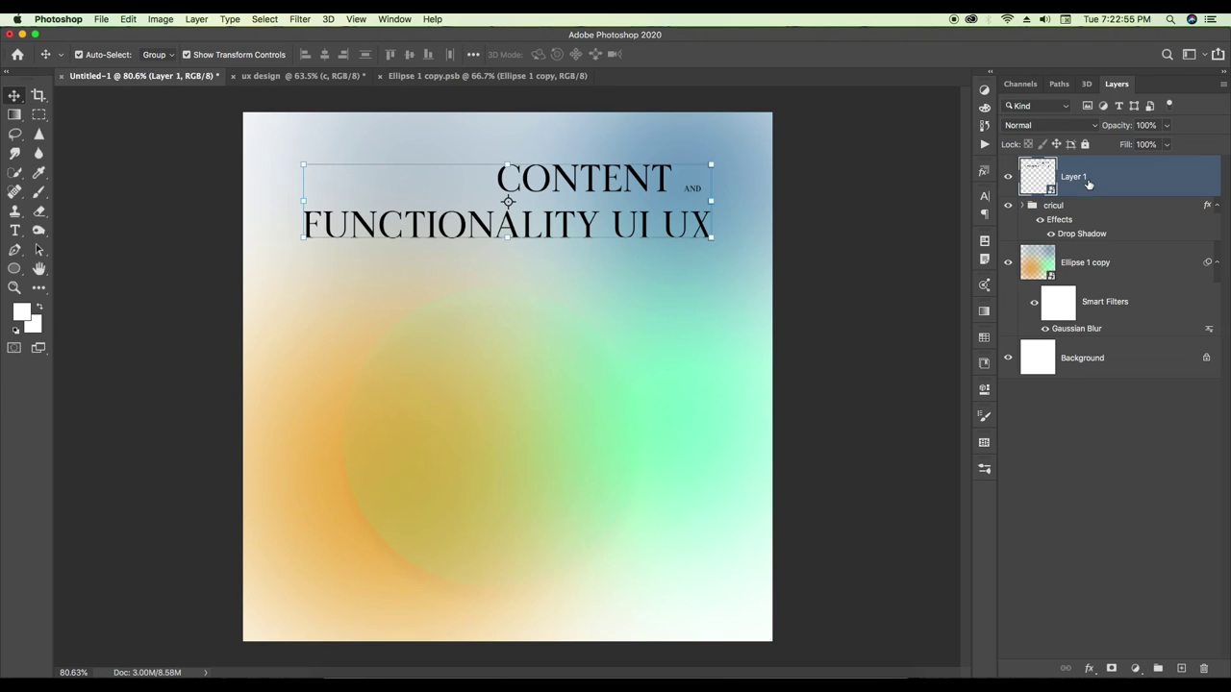
{"action": "left_click_drag", "start_coordinate": [1128, 175], "coordinate": [532, 308]}
{"action": "left_click_drag", "start_coordinate": [626, 275], "coordinate": [637, 241]}
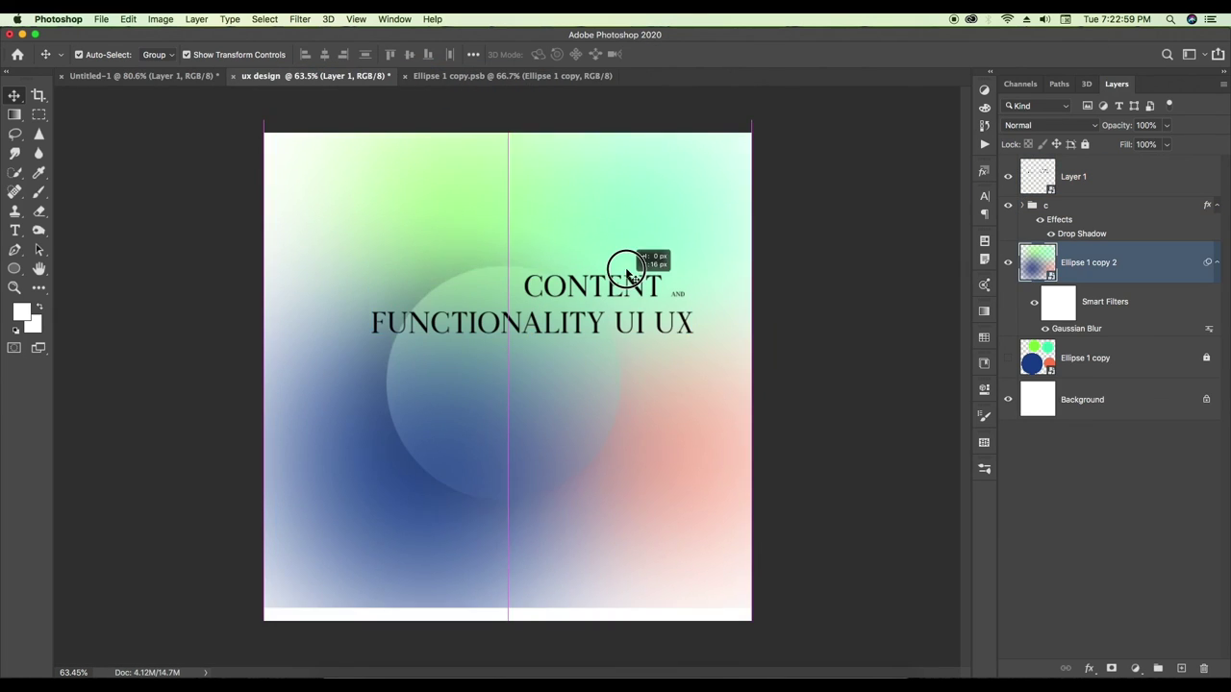
Position the 'CONTENT AND FUNCTIONALITY UI UX' title near the top right of the canvas
{"action": "left_click_drag", "start_coordinate": [635, 306], "coordinate": [650, 205]}
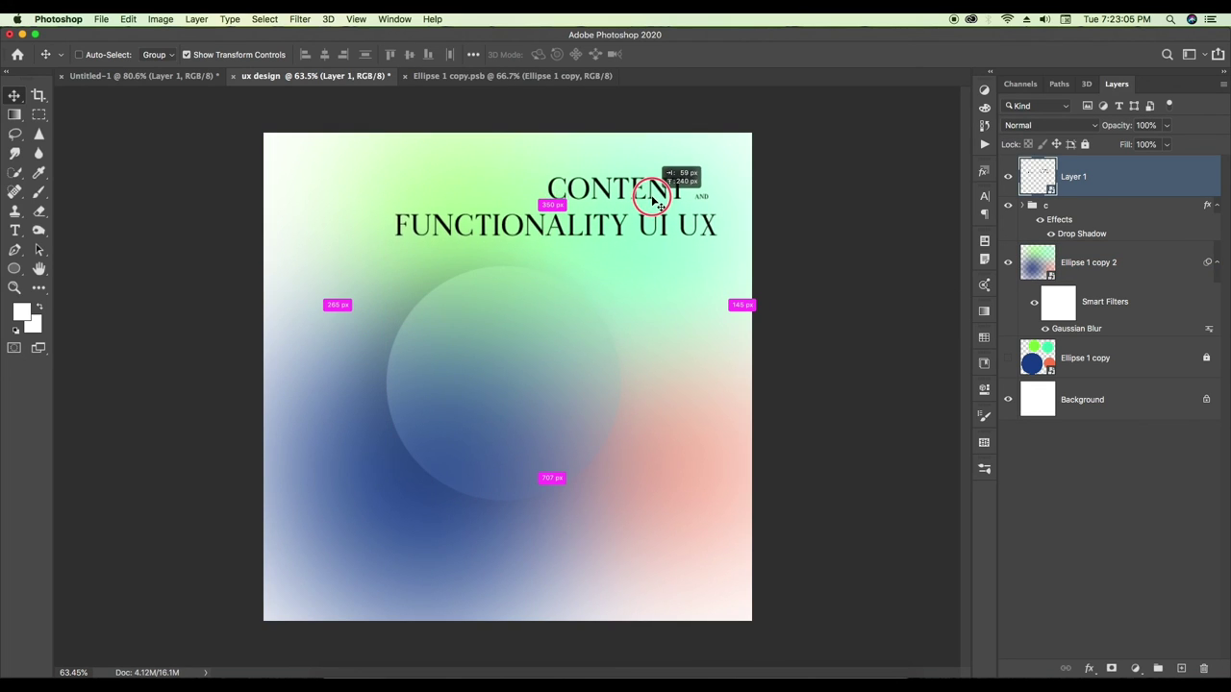
{"action": "left_click_drag", "start_coordinate": [651, 205], "coordinate": [658, 195]}
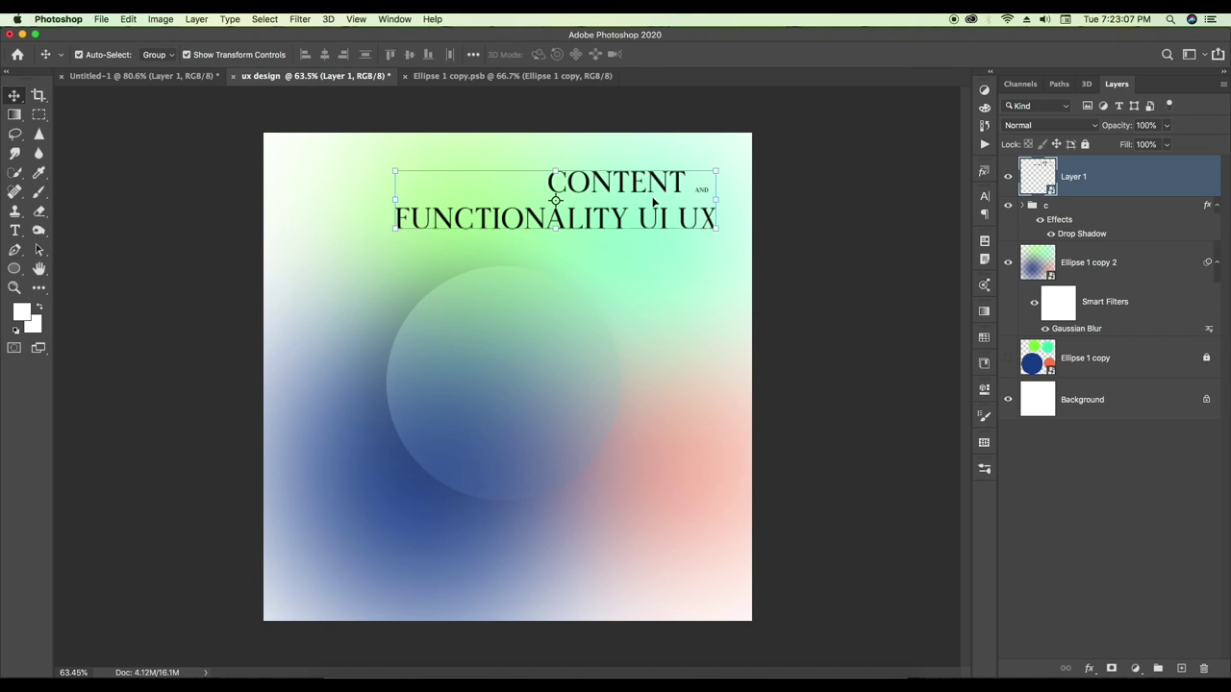
{"action": "left_click", "coordinate": [711, 197]}
{"action": "left_click", "coordinate": [556, 194]}
{"action": "left_click", "coordinate": [807, 380]}
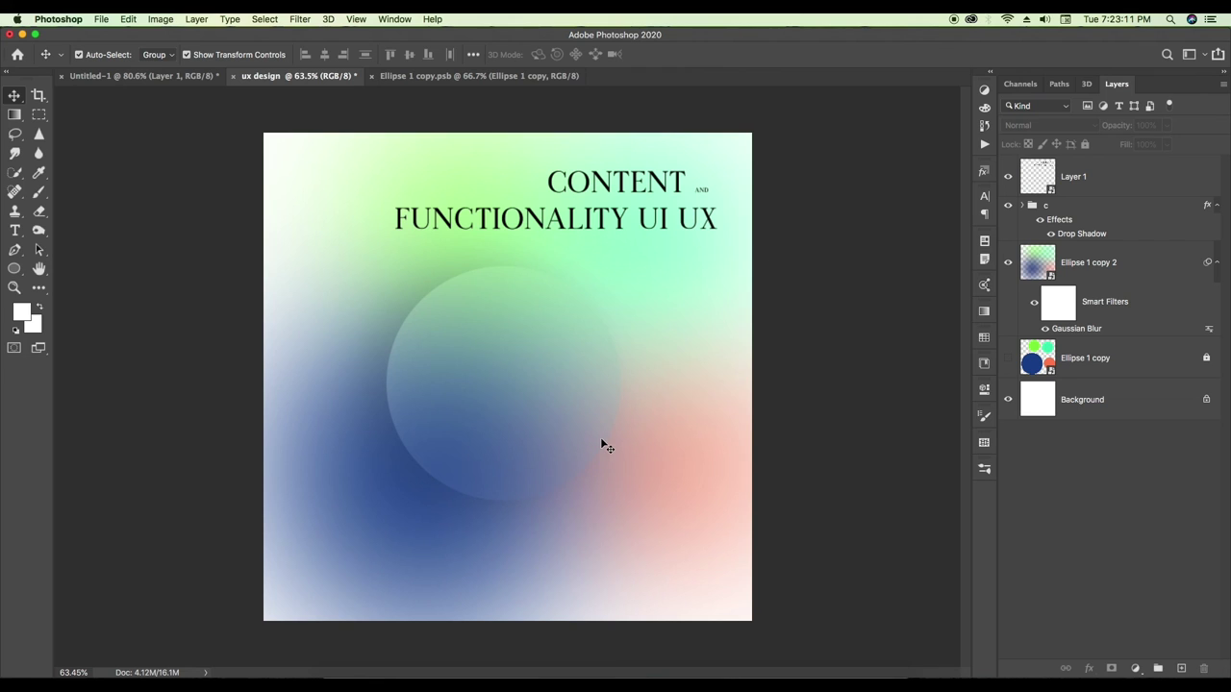
{"action": "left_click", "coordinate": [502, 426]}
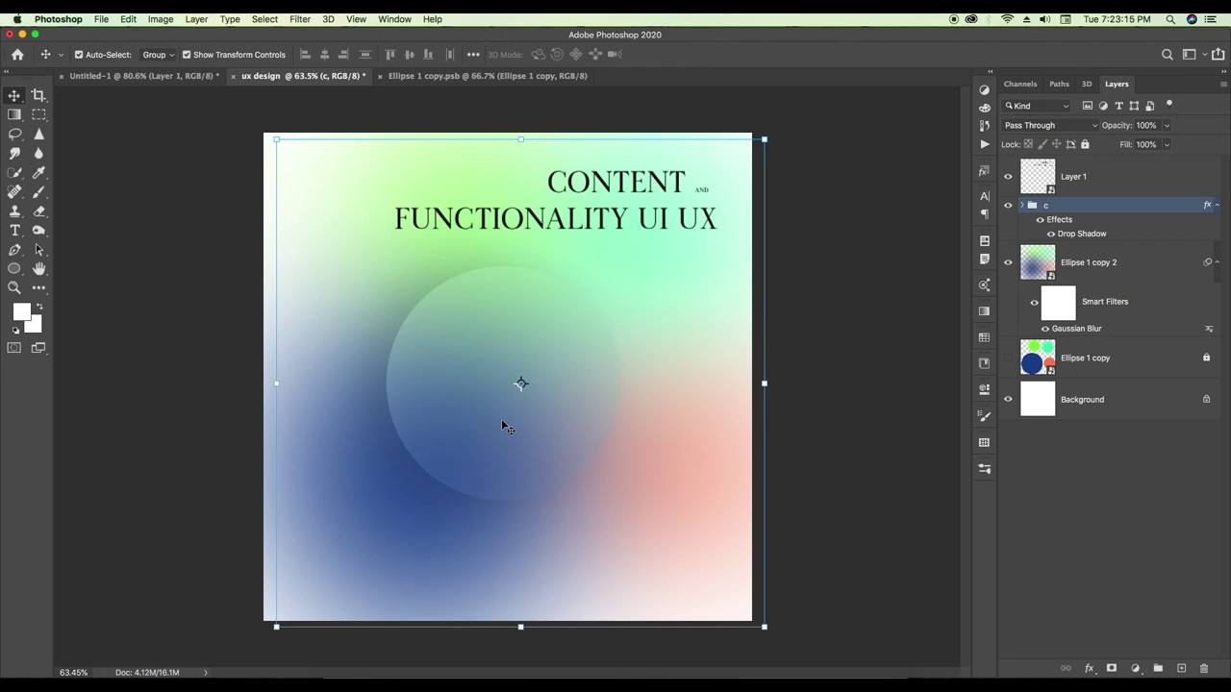
Nudge group c's shadowed circle slightly left, then deselect it
{"action": "left_click_drag", "start_coordinate": [601, 407], "coordinate": [577, 408]}
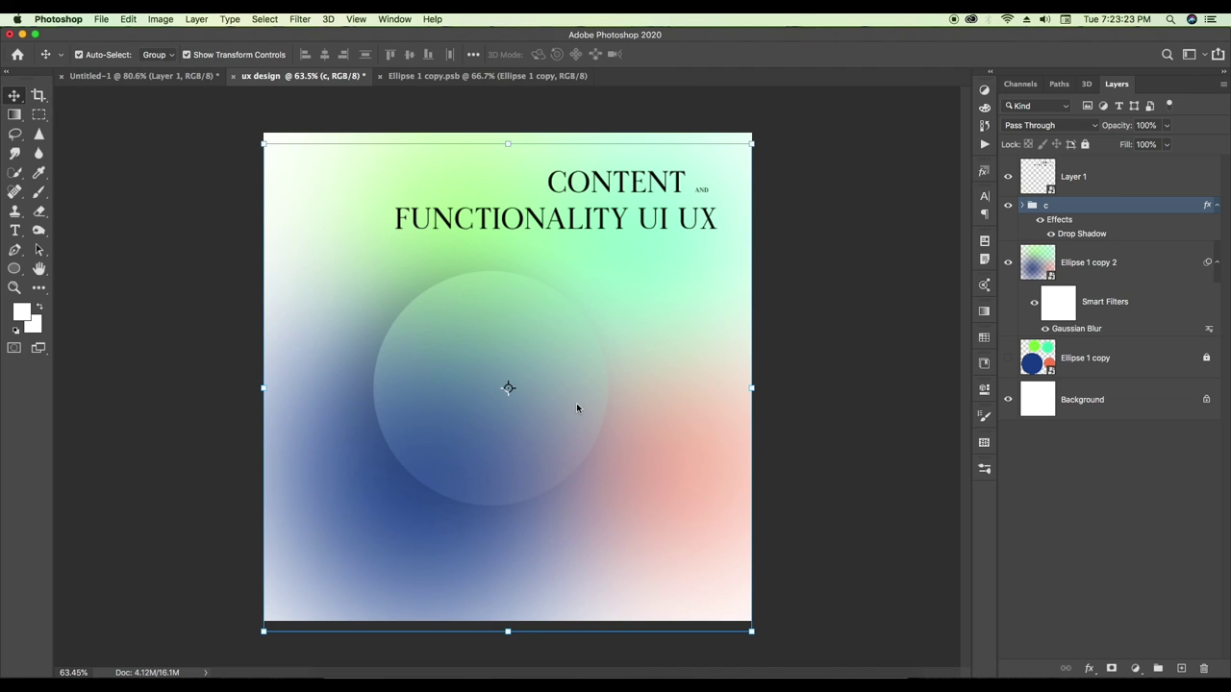
{"action": "left_click", "coordinate": [786, 386]}
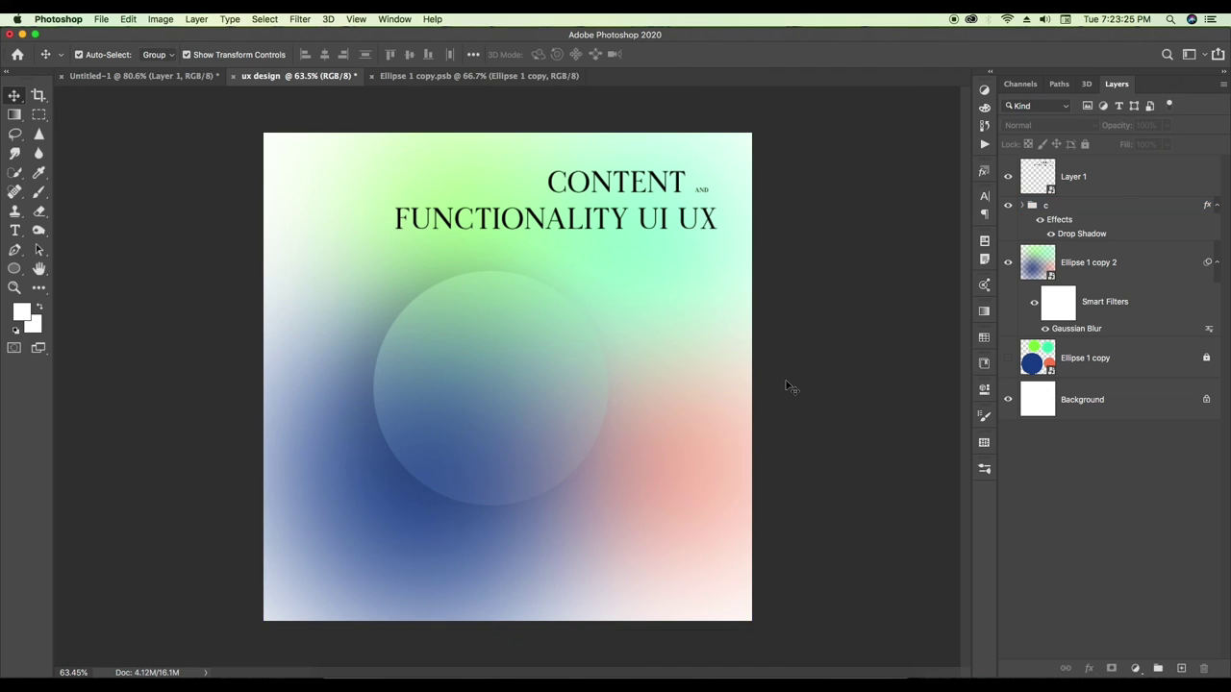